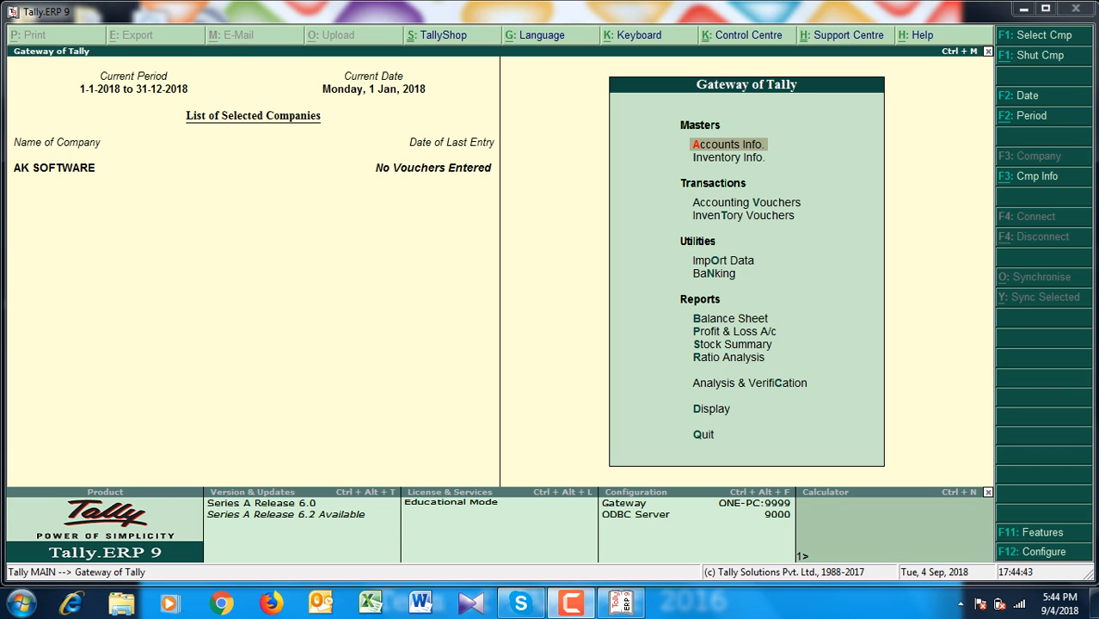
Create a stock group named Raw Materials under Primary, with the quantities of its items added.
key("Down")
key("Return")
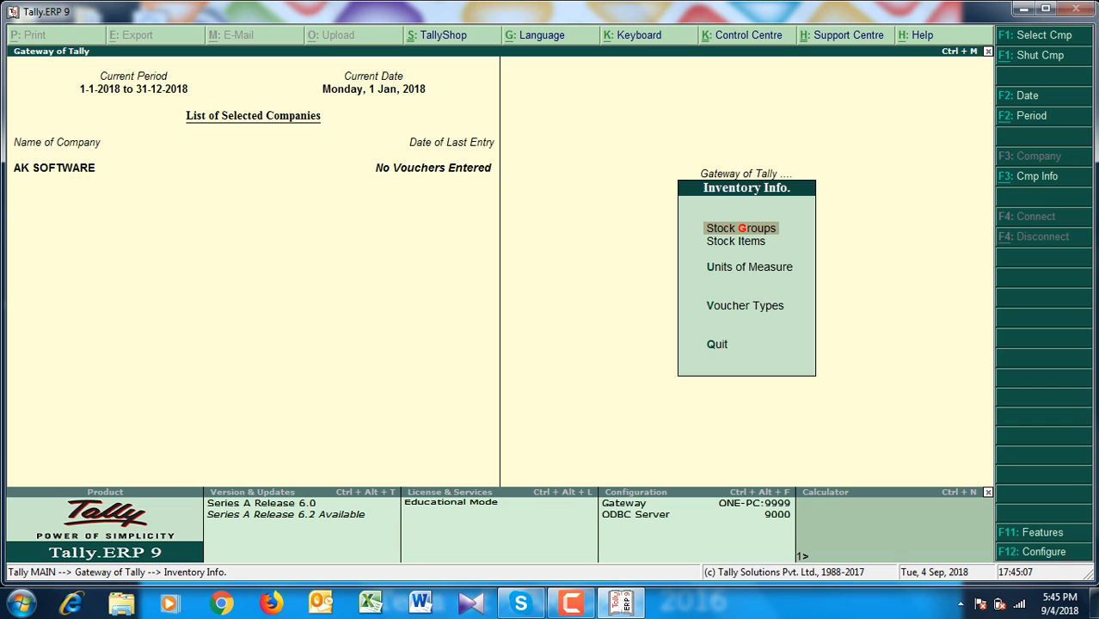
key("Return")
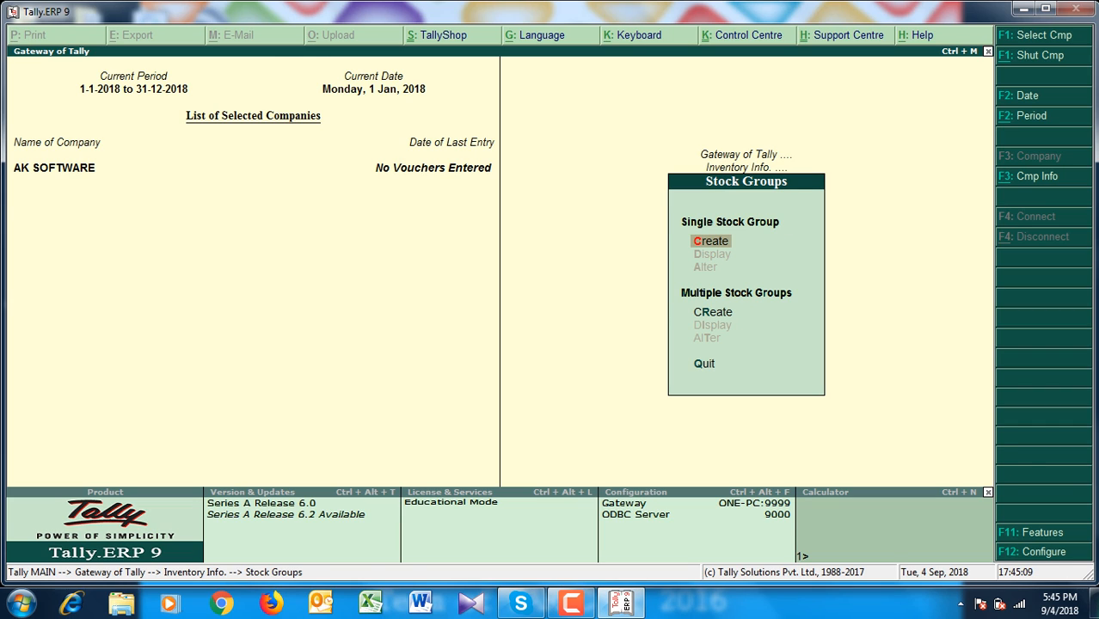
key("Return")
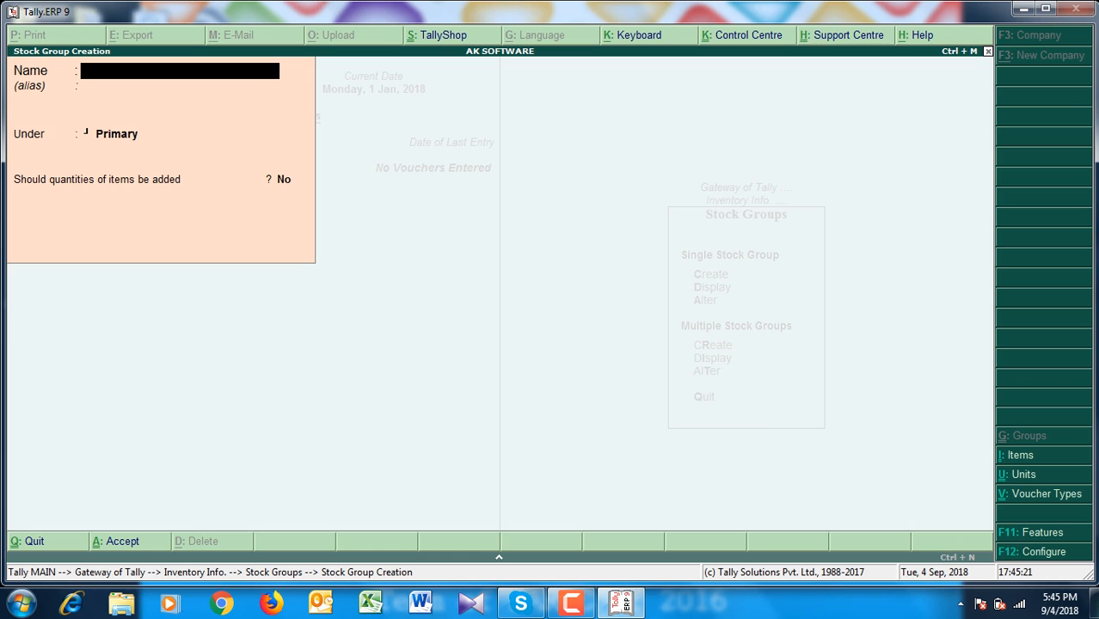
type("Raw Materials")
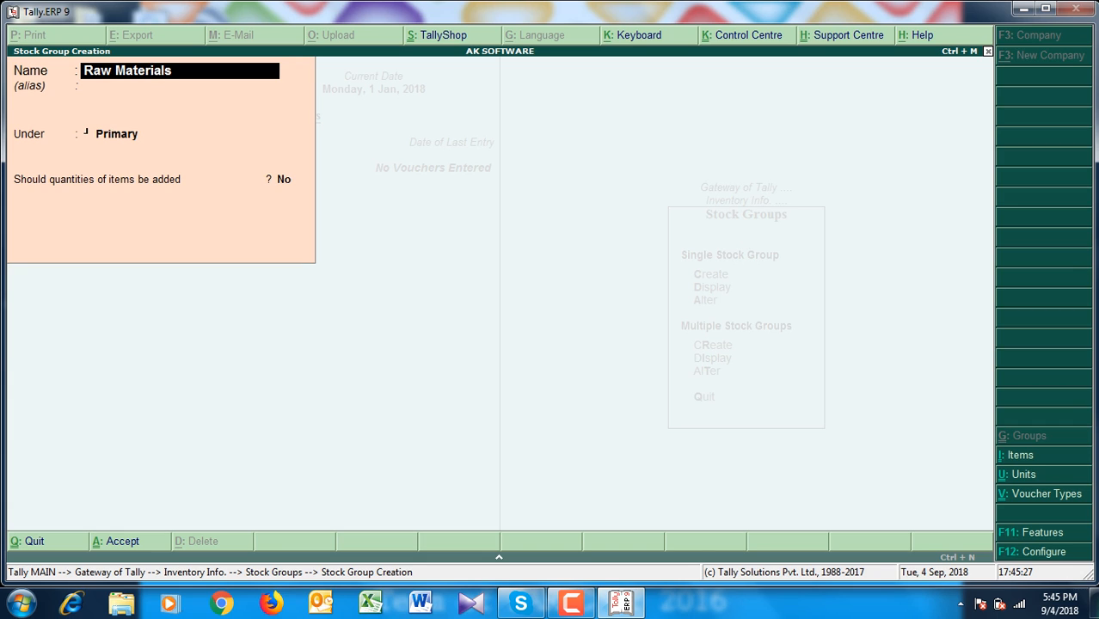
key("Return")
key("Return")
key("Return")
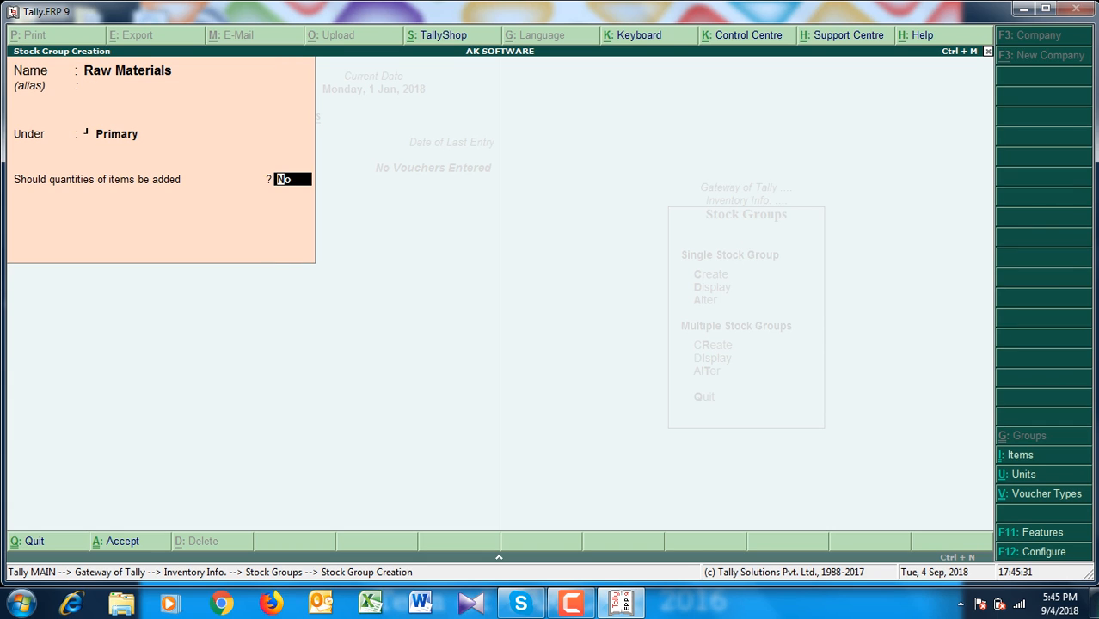
key("y")
type("y")
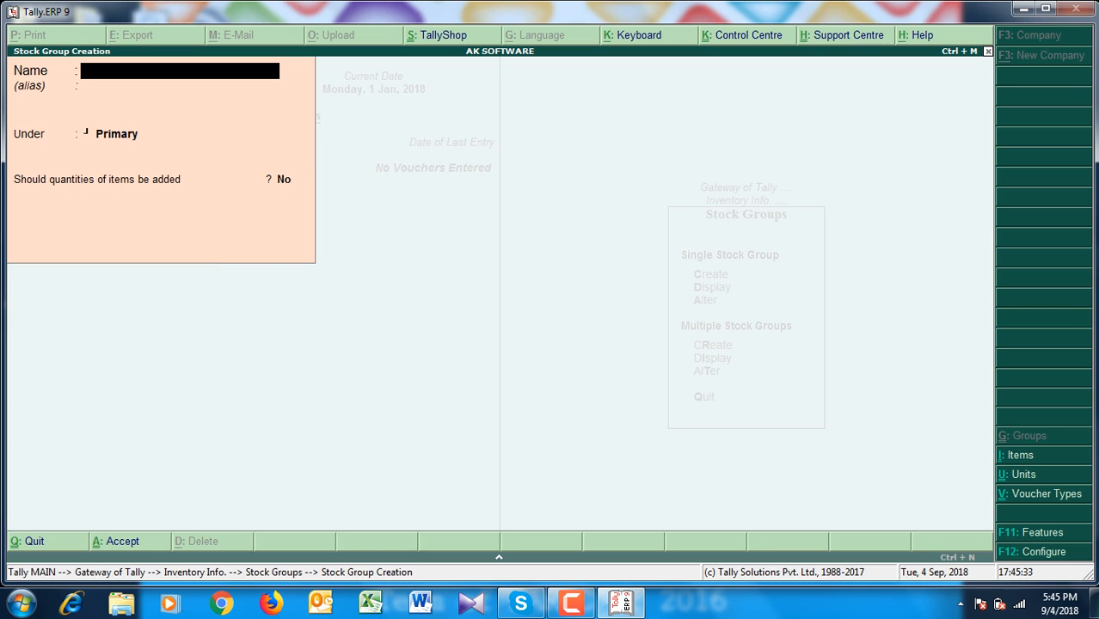
Create a stock group named Finished Goods under Primary, with item quantities added.
type("Finished Goods")
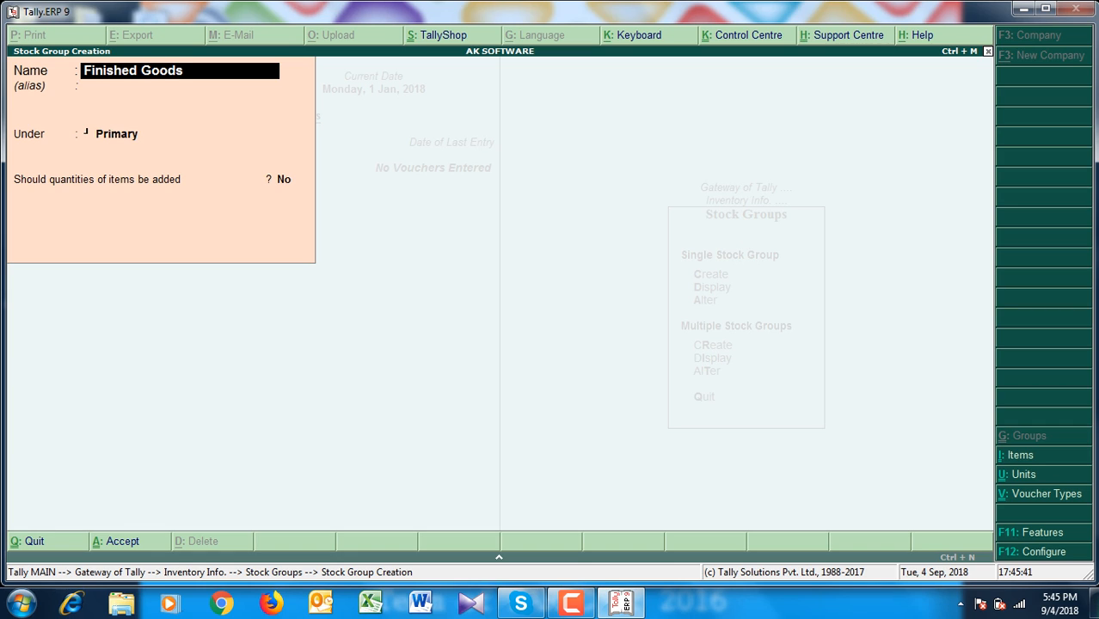
key("Return")
key("Return")
key("y")
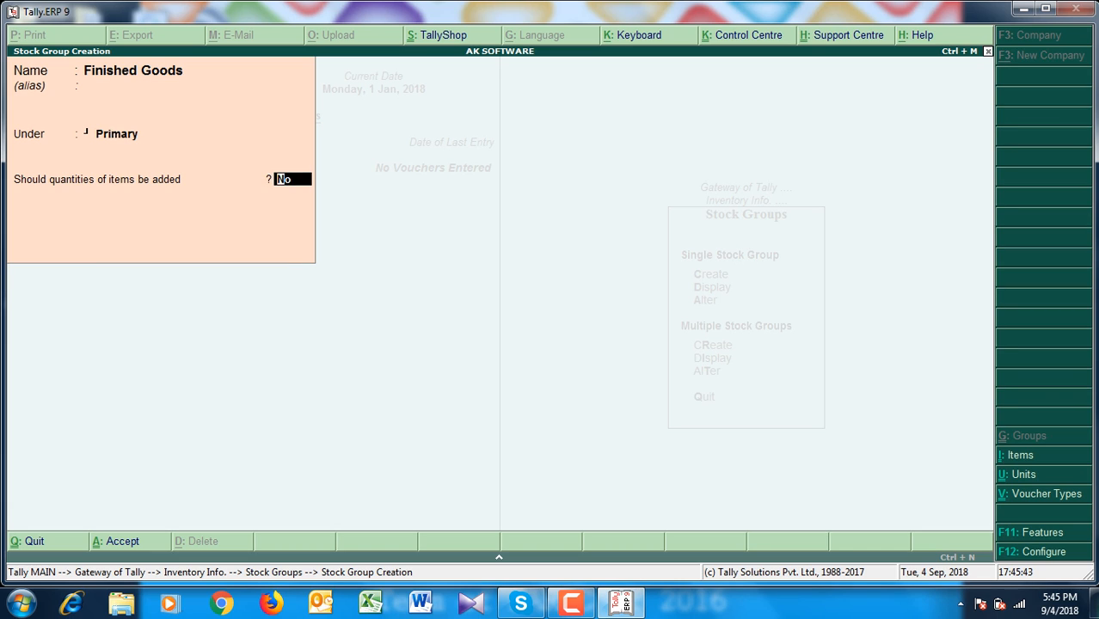
key("Return")
Create a Work in Process stock group under Primary with item quantities added, and leave stock group creation.
type("Wo")
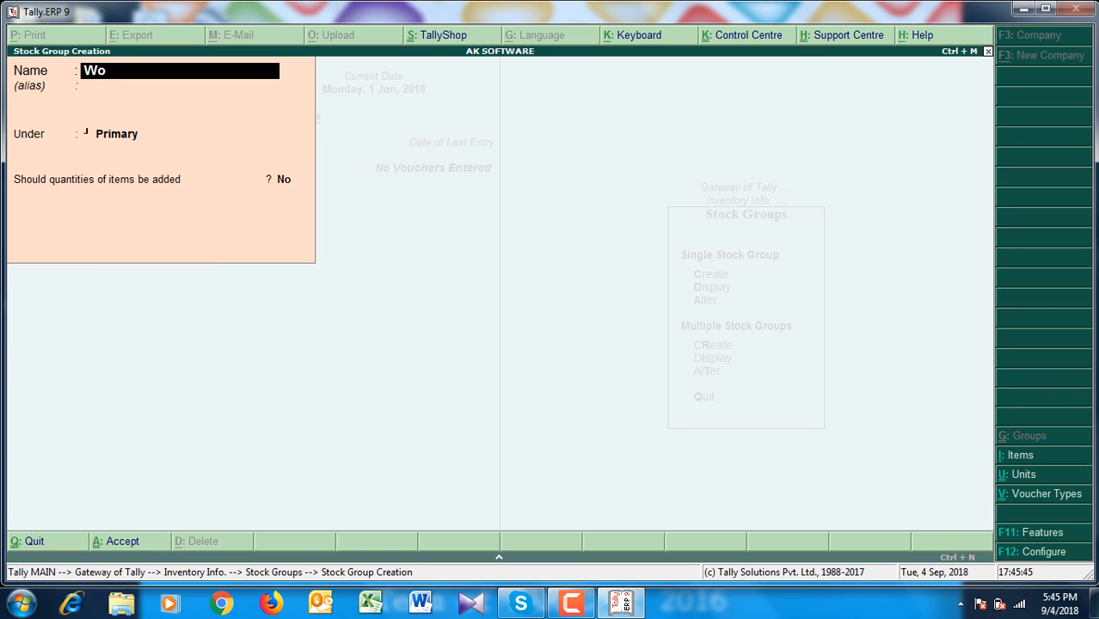
type("rk in Process")
key("Return")
key("Return")
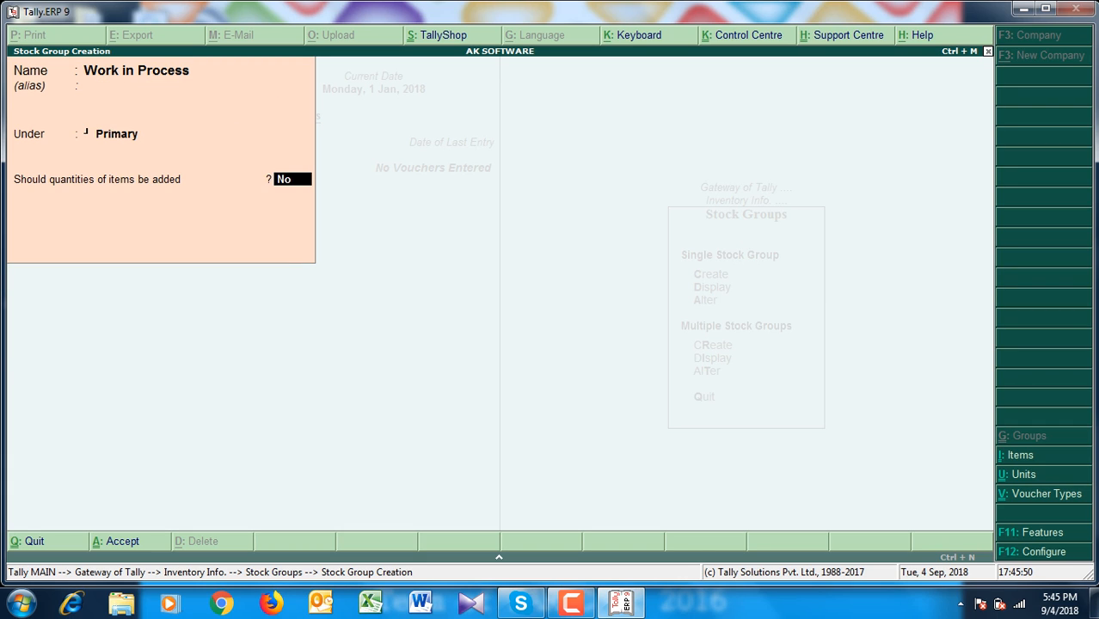
type("y")
key("Return")
key("Return")
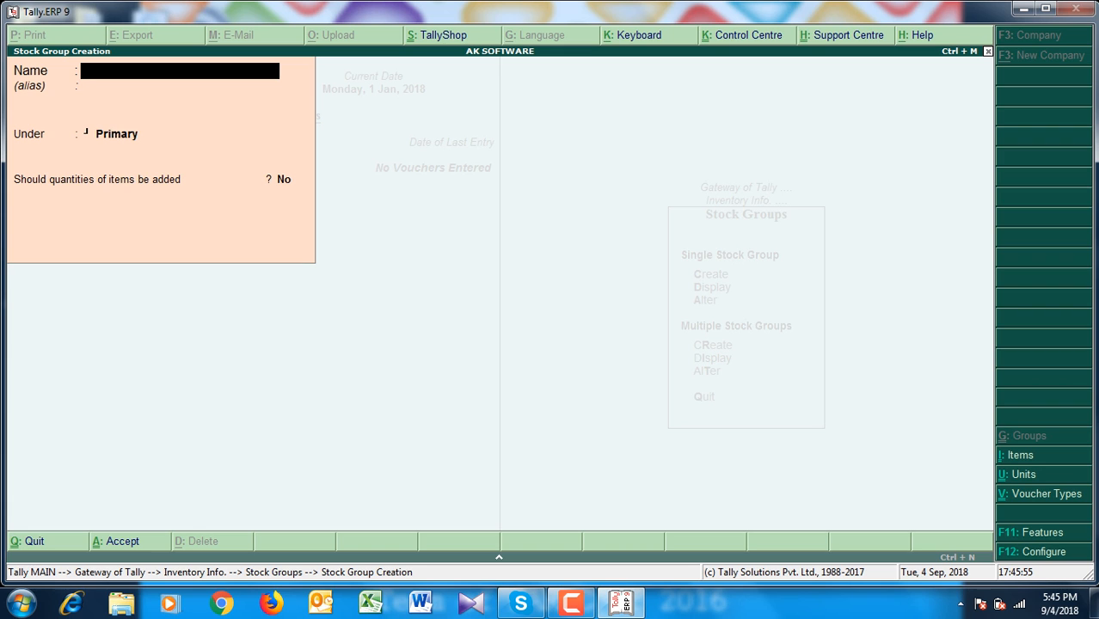
key("Escape")
key("Return")
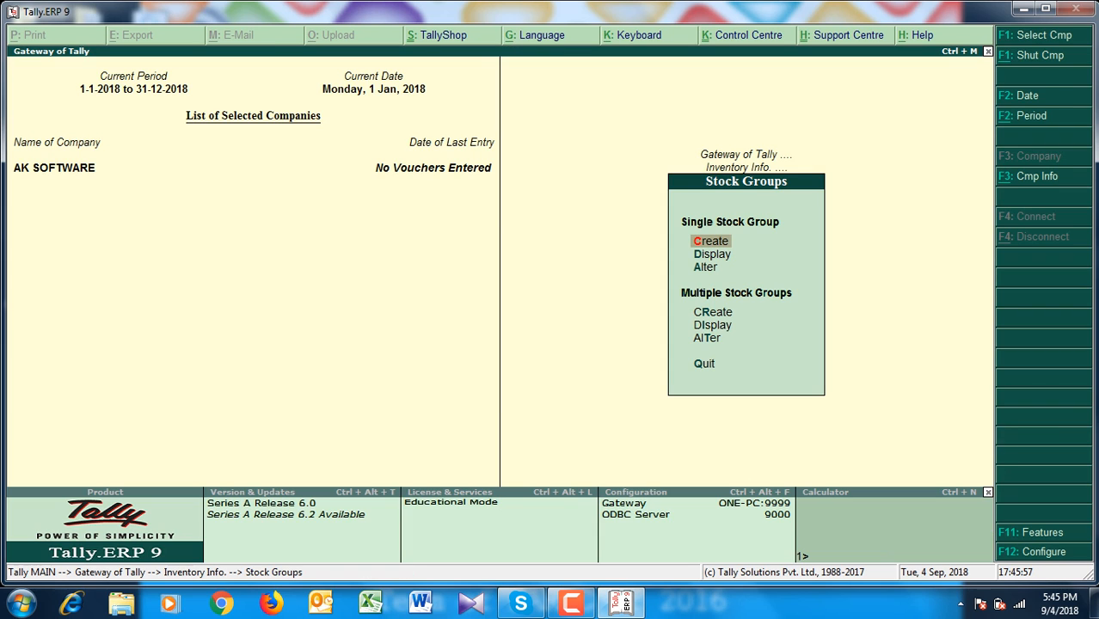
key("Escape")
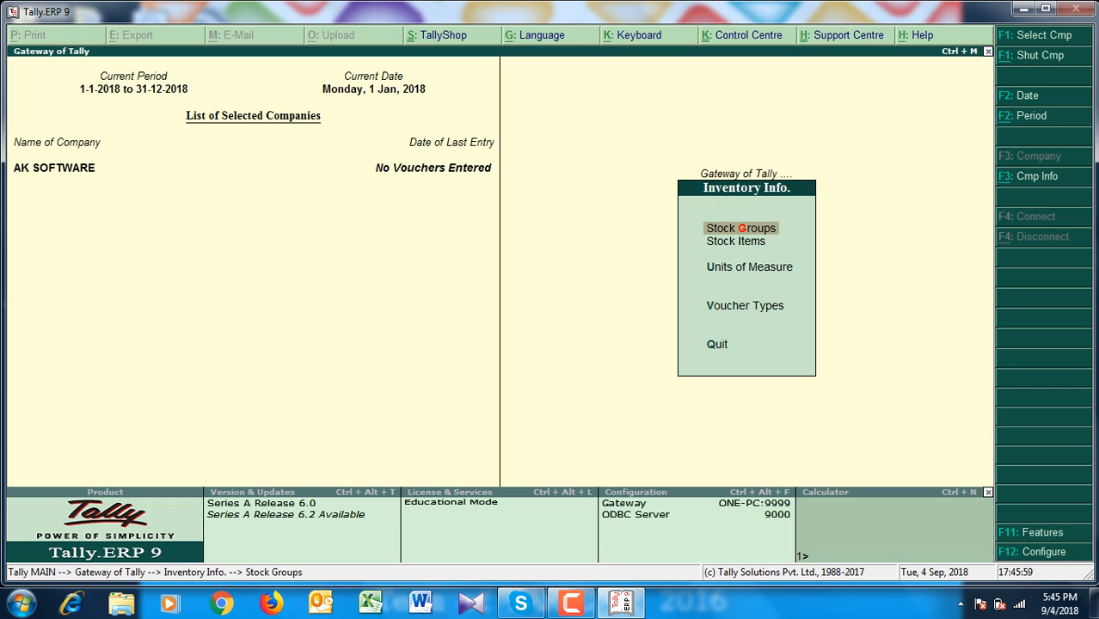
Create a simple unit of measure with symbol kgs., formal name Kilogram and 0 decimal places.
key("Down")
key("Down")
key("Return")
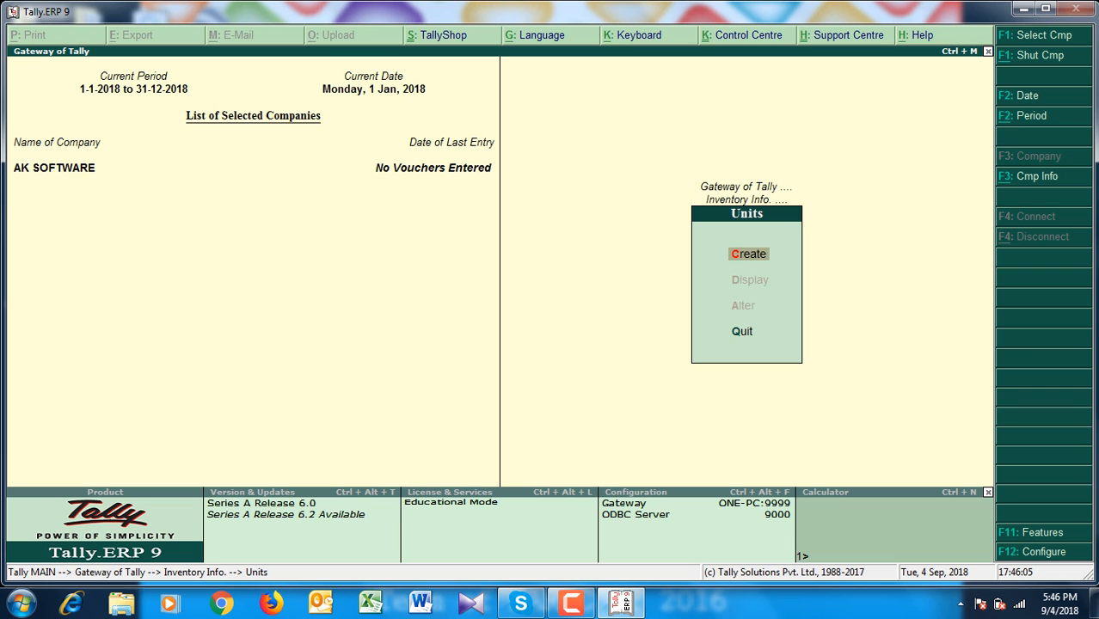
key("Return")
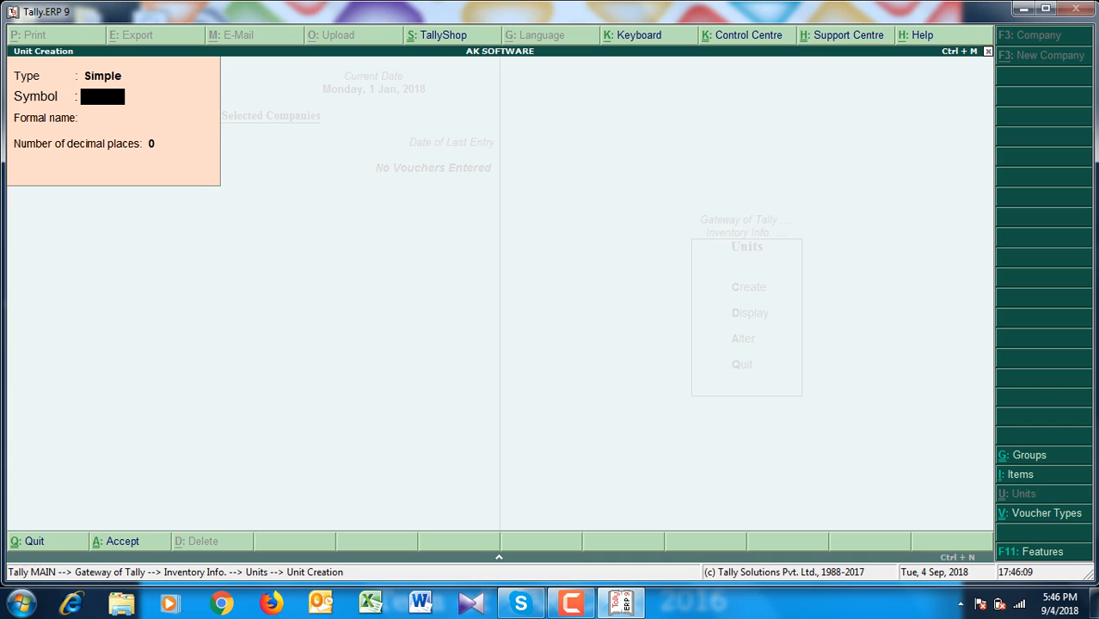
type("kgs.")
key("Return")
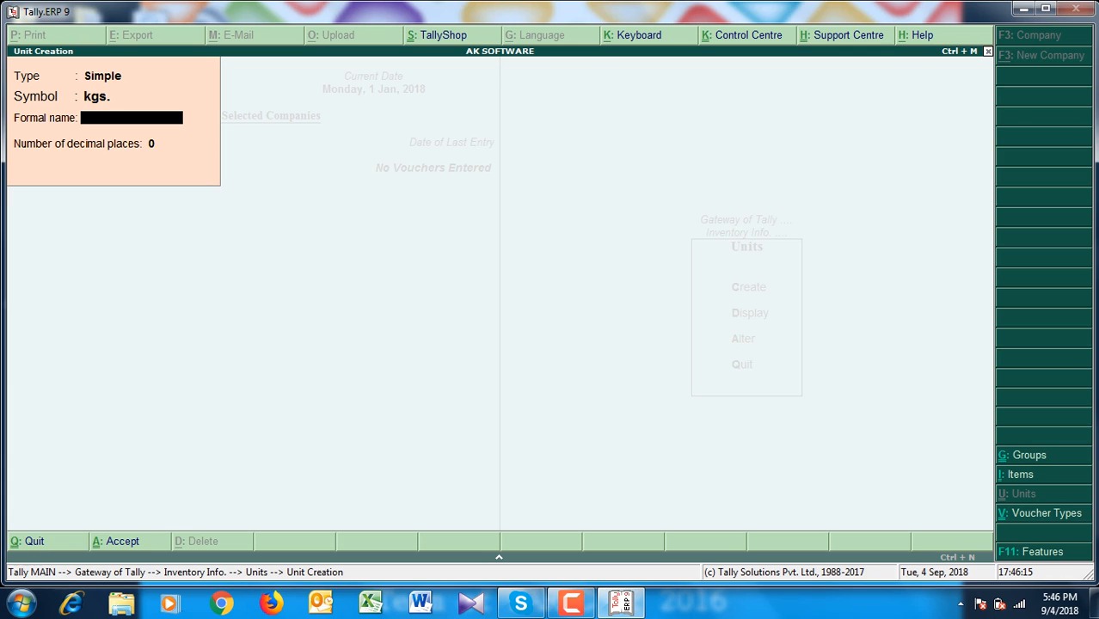
type("Kilogram")
key("Return")
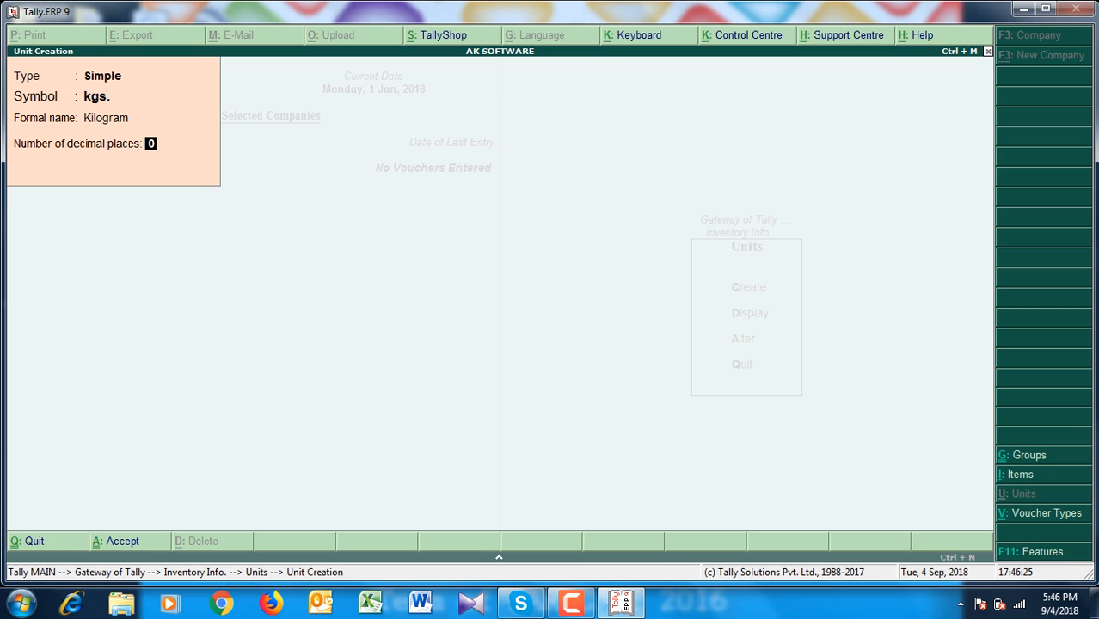
key("Return")
key("Return")
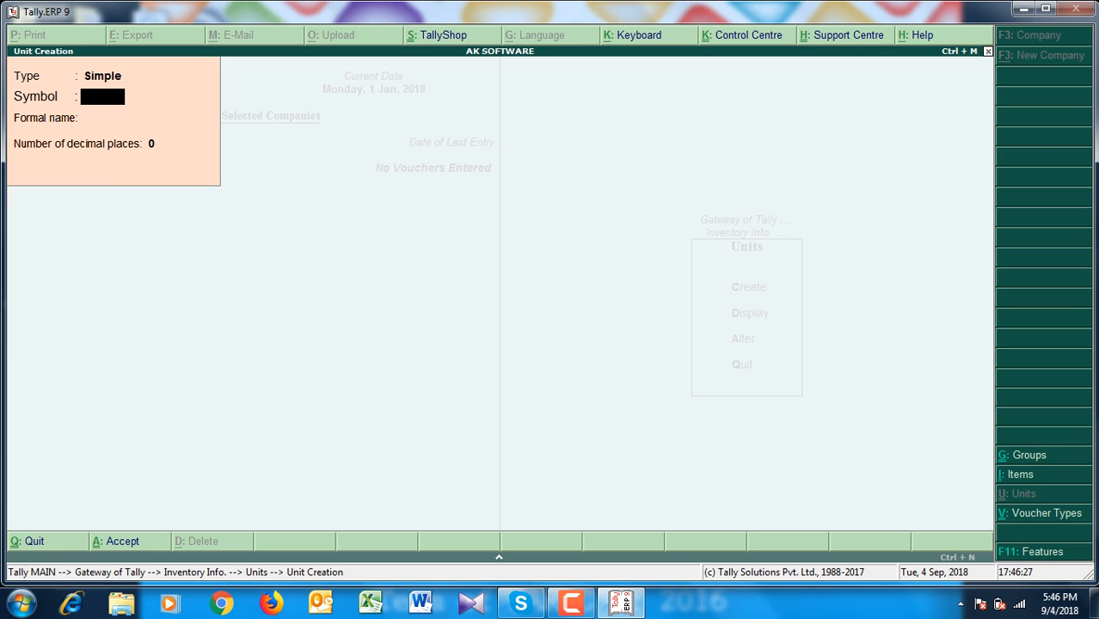
Create a simple unit with symbol pcs., no formal name and 0 decimal places.
type("pcs.")
key("Return")
key("Return")
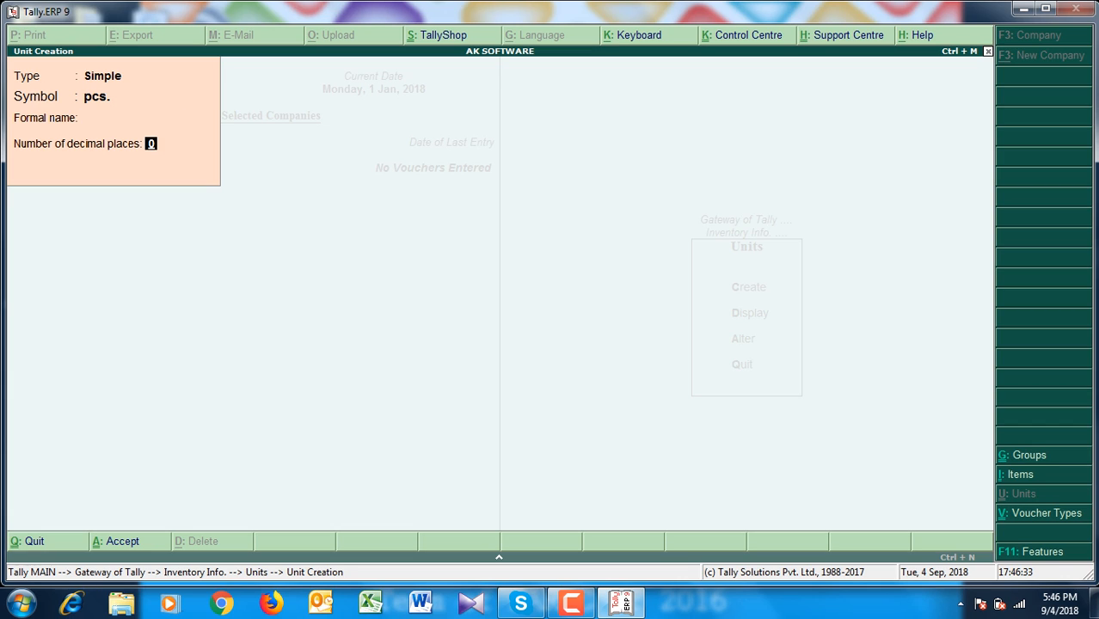
key("Return")
key("y")
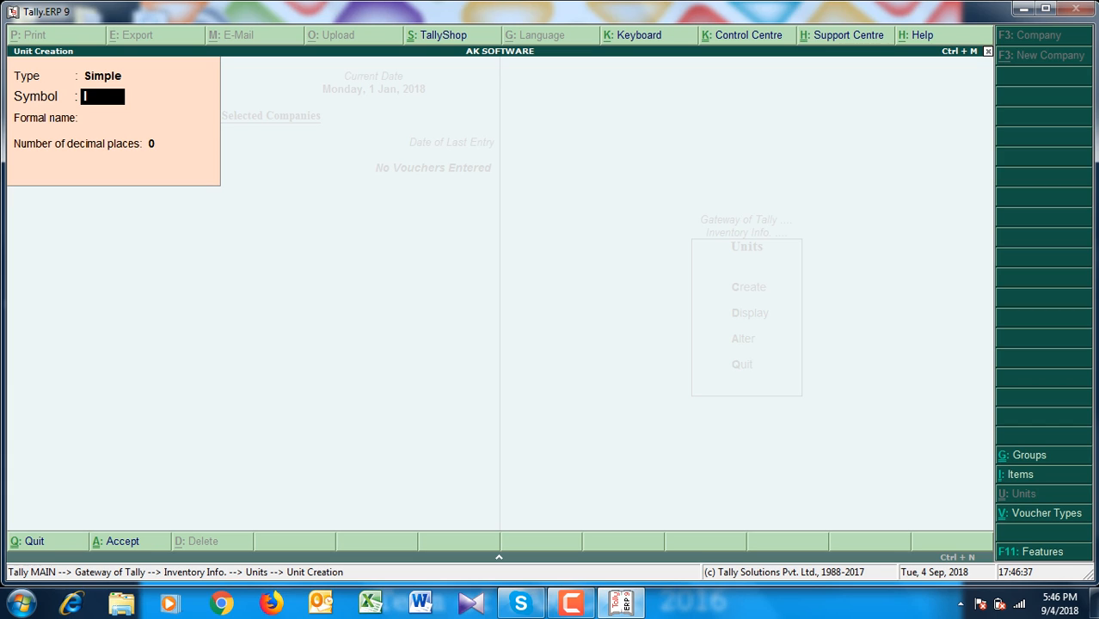
Create a simple unit with symbol ltr.. and no formal name, and return to the inventory masters.
type("ltr.")
key("Return")
key("Return")
key("Return")
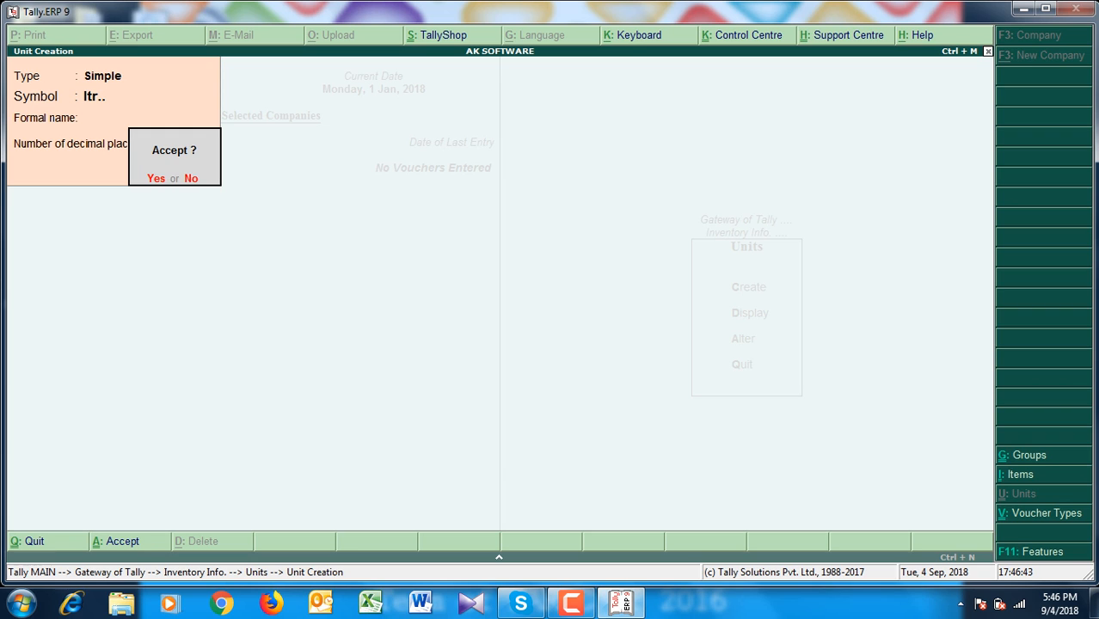
key("Return")
key("Escape")
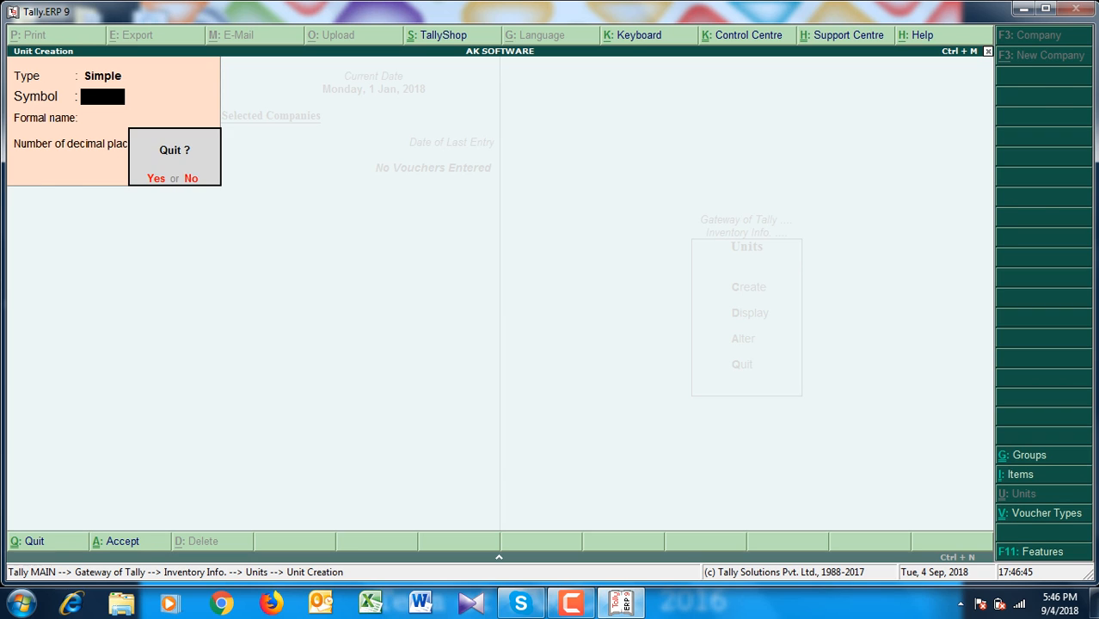
key("Return")
key("Escape")
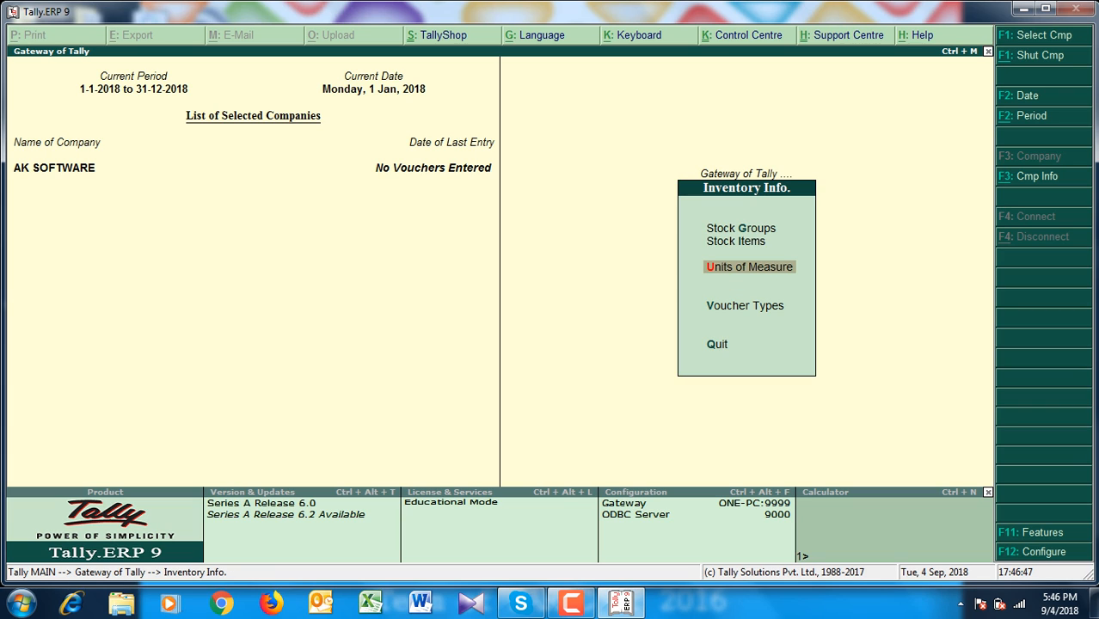
Start creating a single stock item and configure stock items to allow advanced entries in masters.
key("Up")
key("Return")
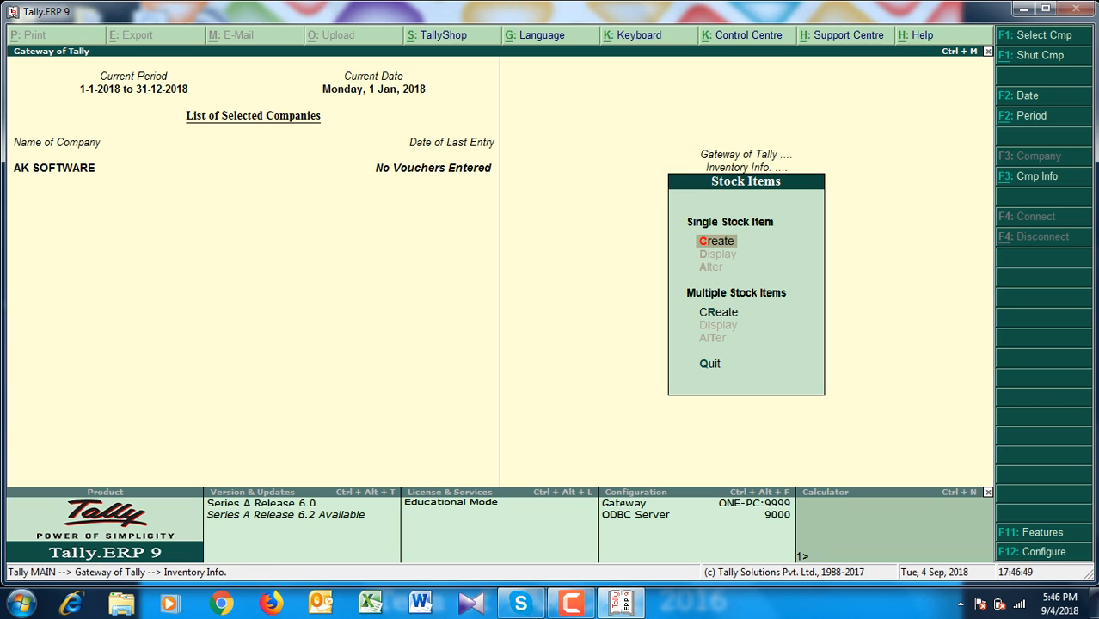
key("Return")
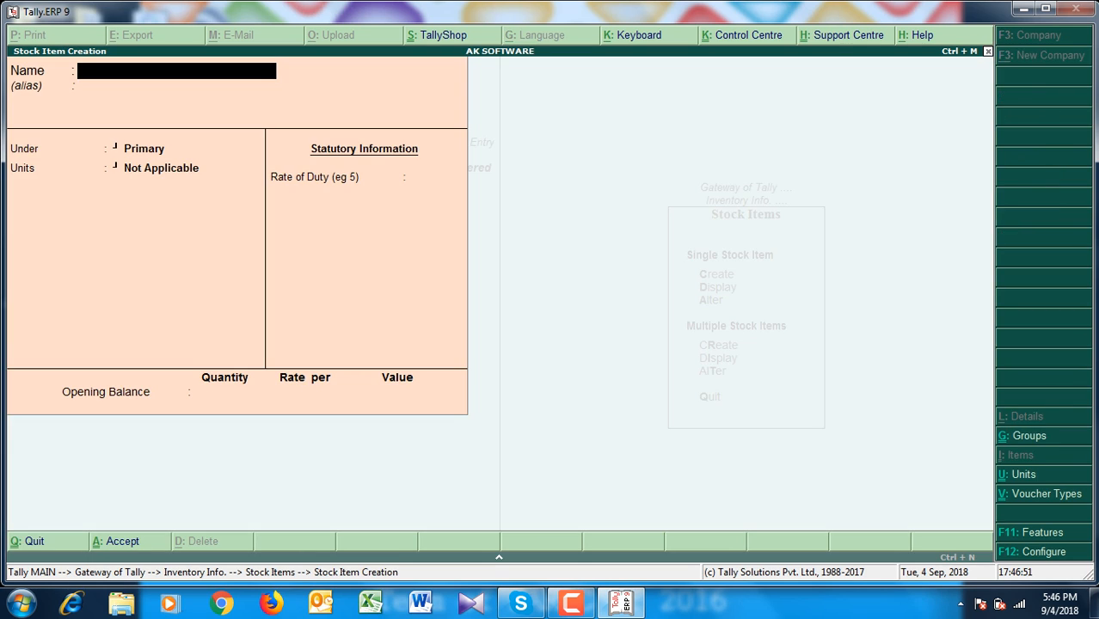
key("F12")
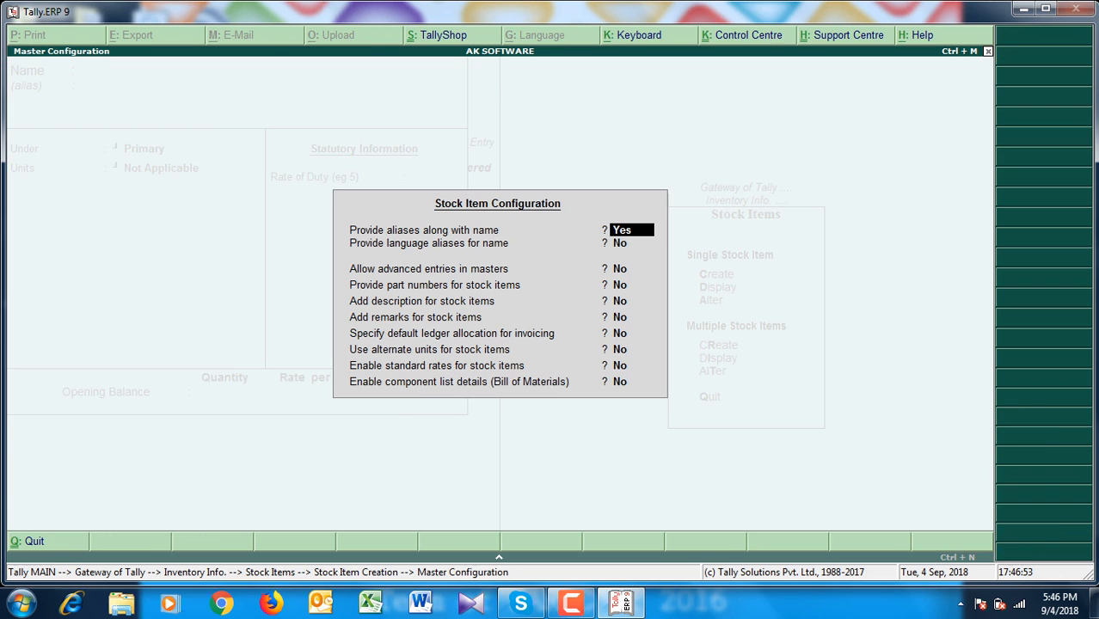
key("Return")
key("Return")
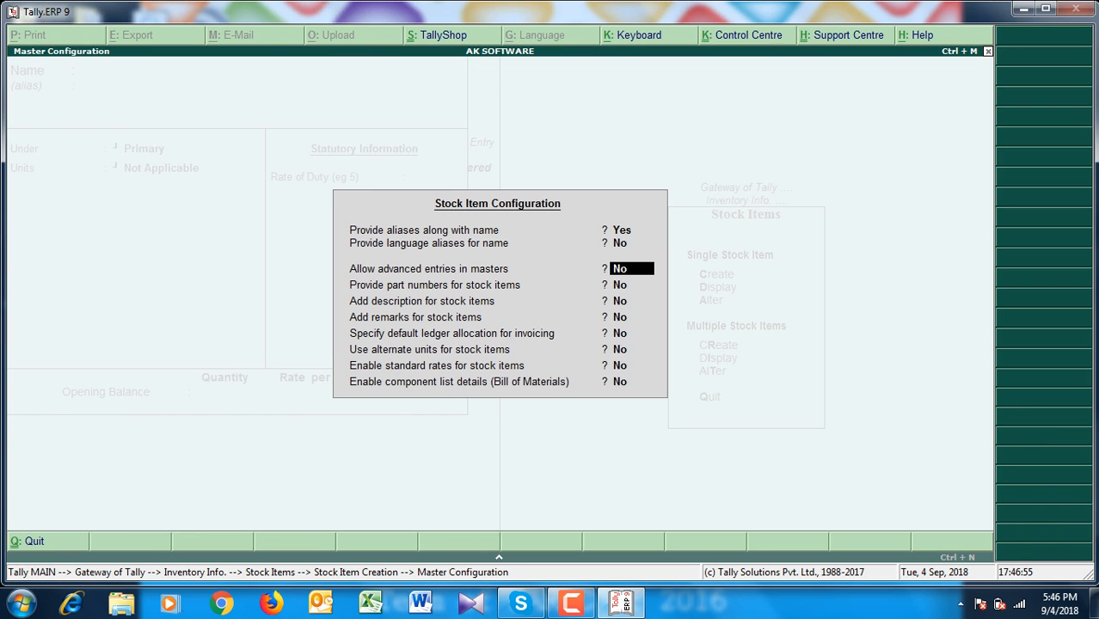
type("y")
key("Return")
key("Return")
key("Return")
key("Return")
key("Return")
key("Return")
key("Return")
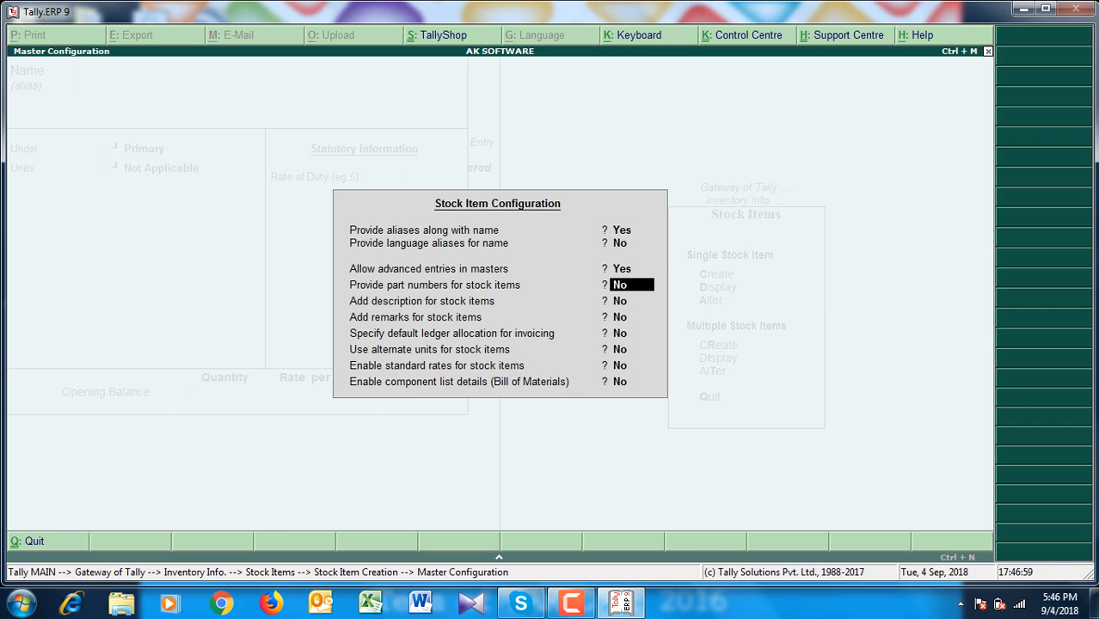
key("Return")
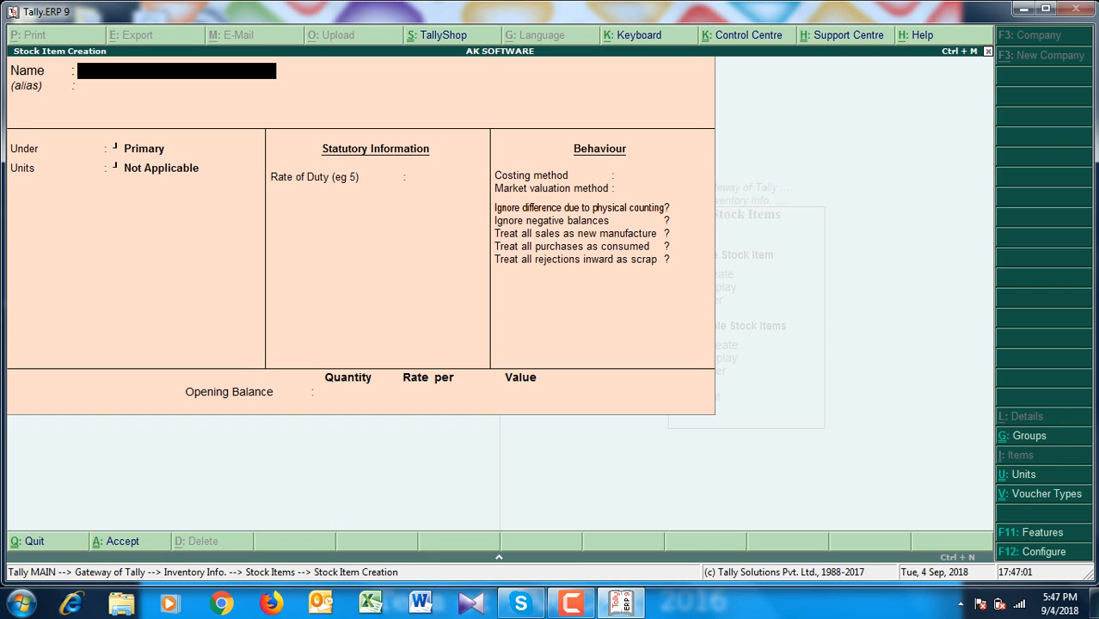
Name the new stock item Item - 1 and place it under the Raw Materials group.
type("Item - 1")
key("Return")
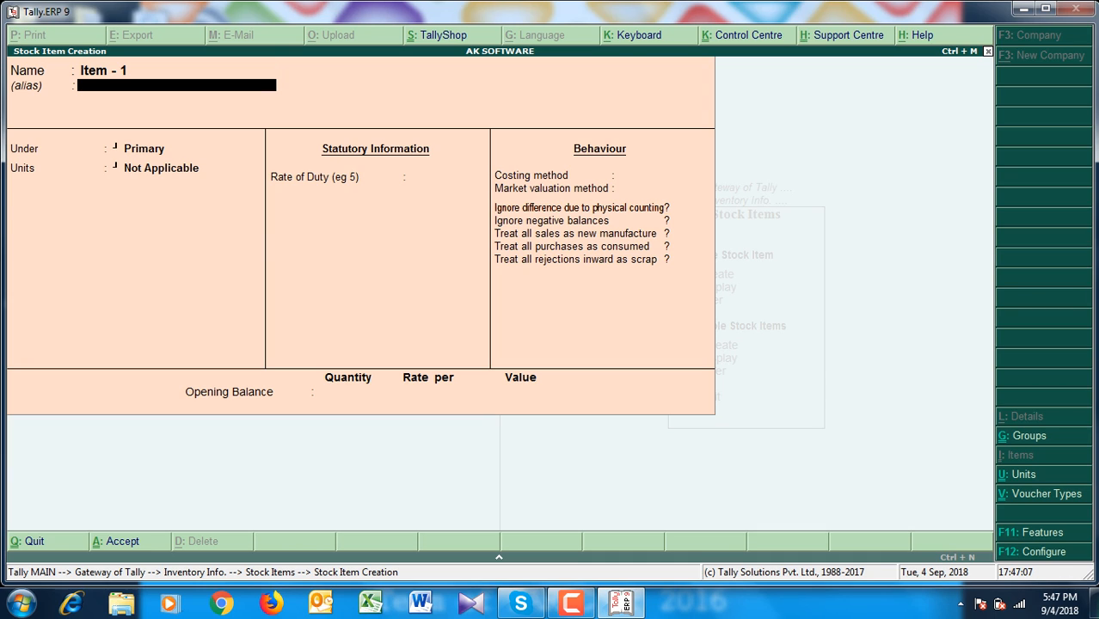
key("Return")
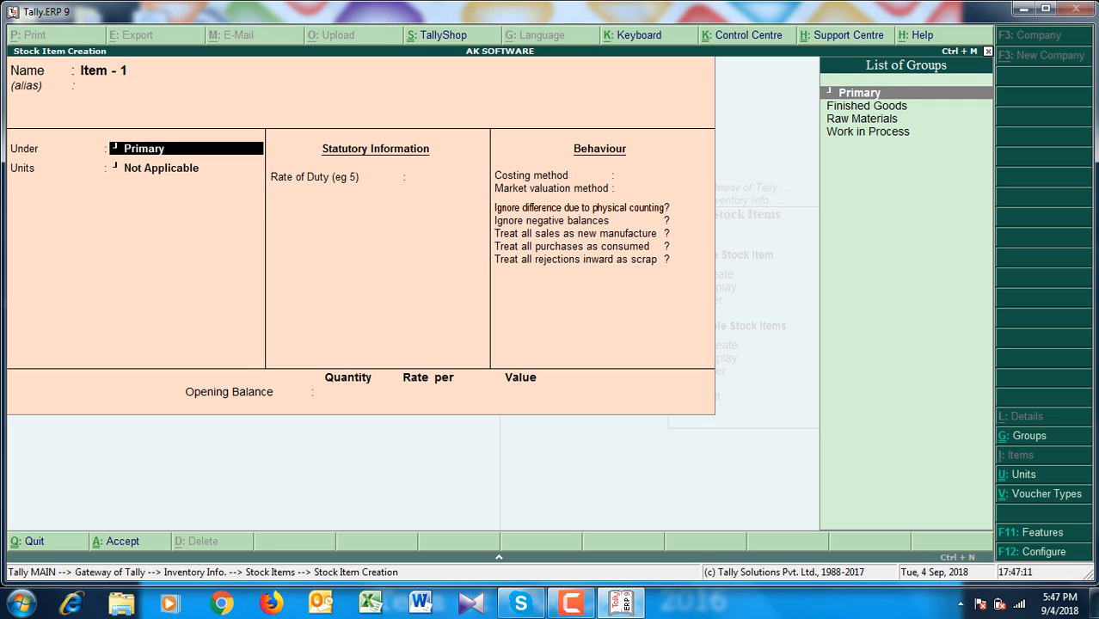
key("Down")
key("Down")
key("Return")
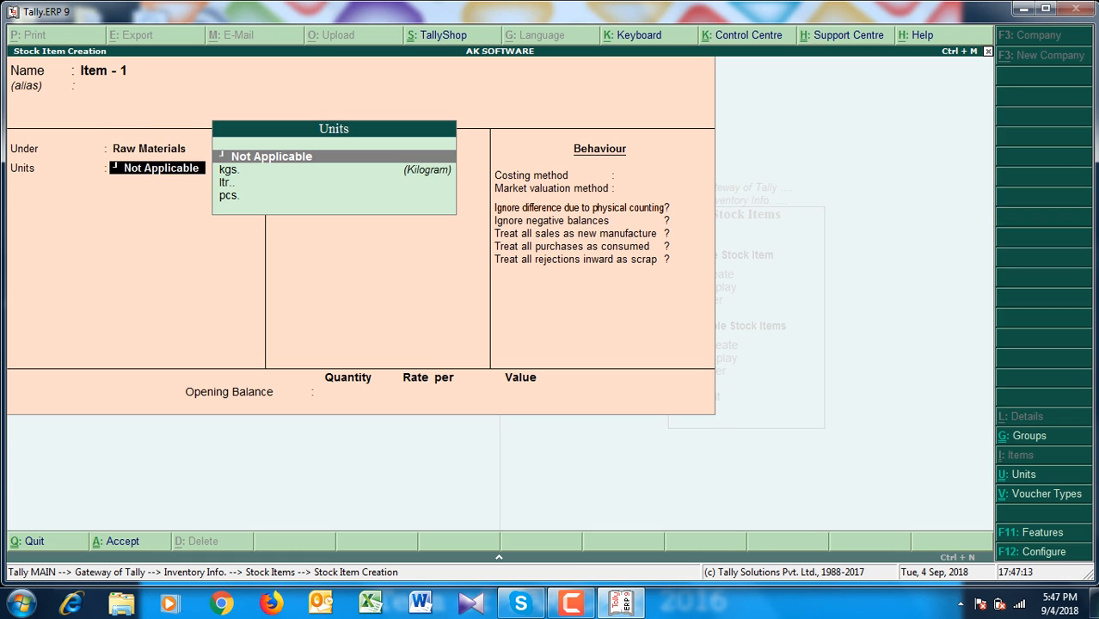
Set the unit of measure of stock item Item - 1 to kgs.
key("Down")
key("Down")
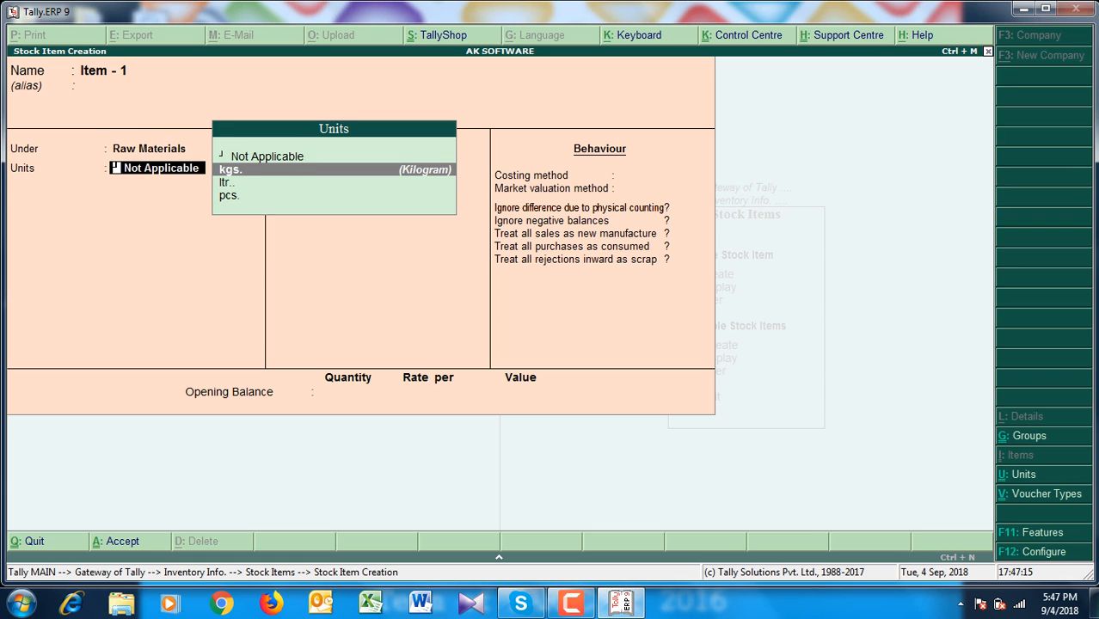
key("Down")
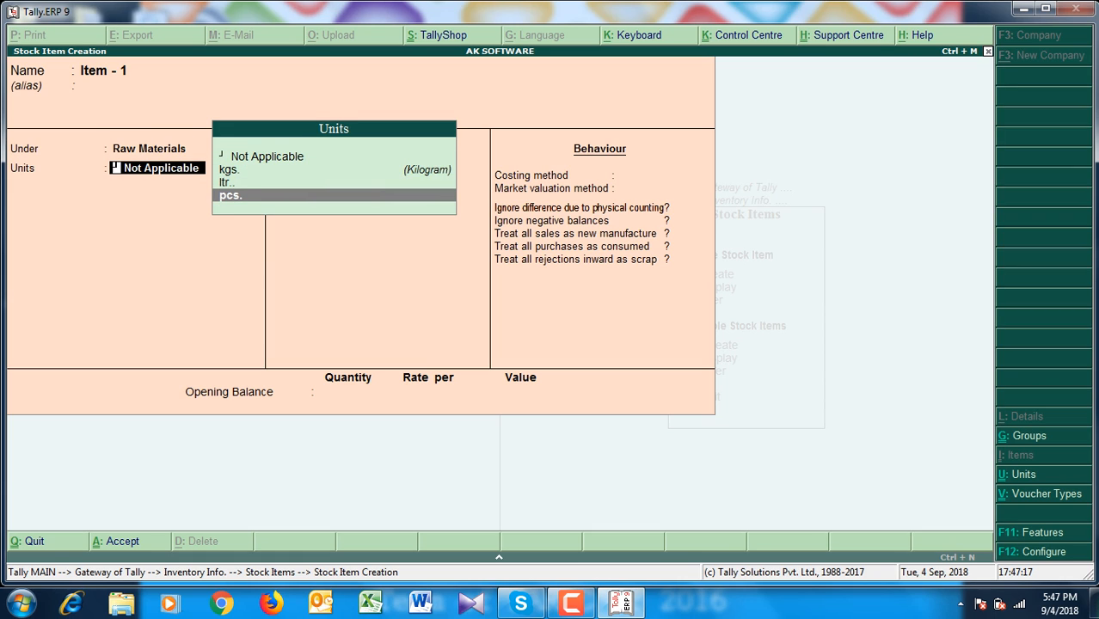
key("Up")
key("Up")
key("Return")
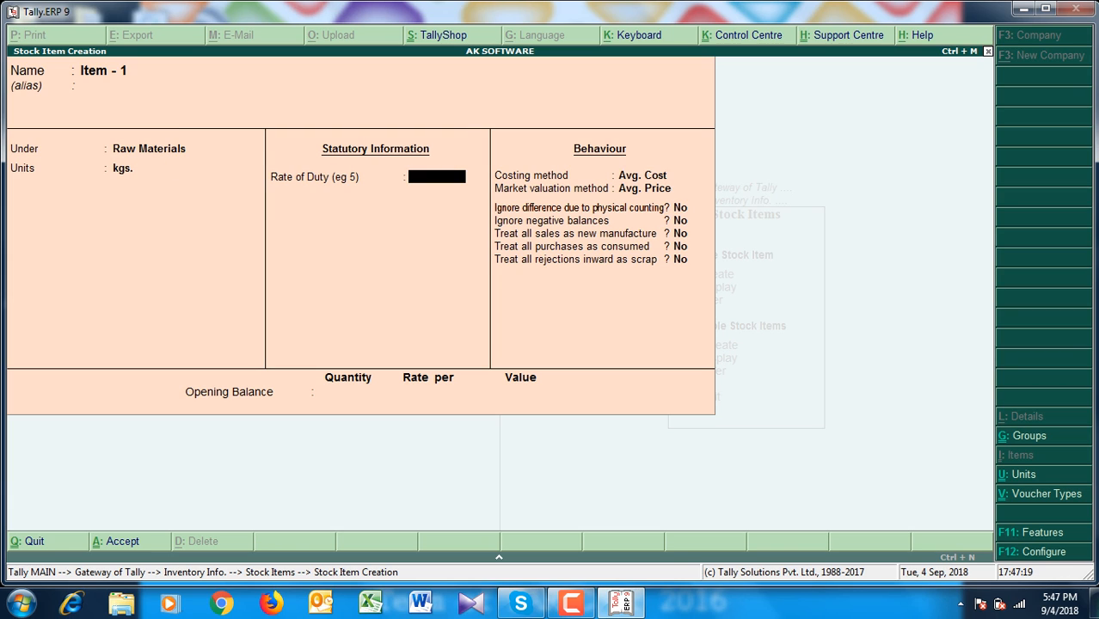
Set the costing method of Item - 1 to FIFO and accept the default valuation and behaviour options.
key("Return")
key("BackSpace")
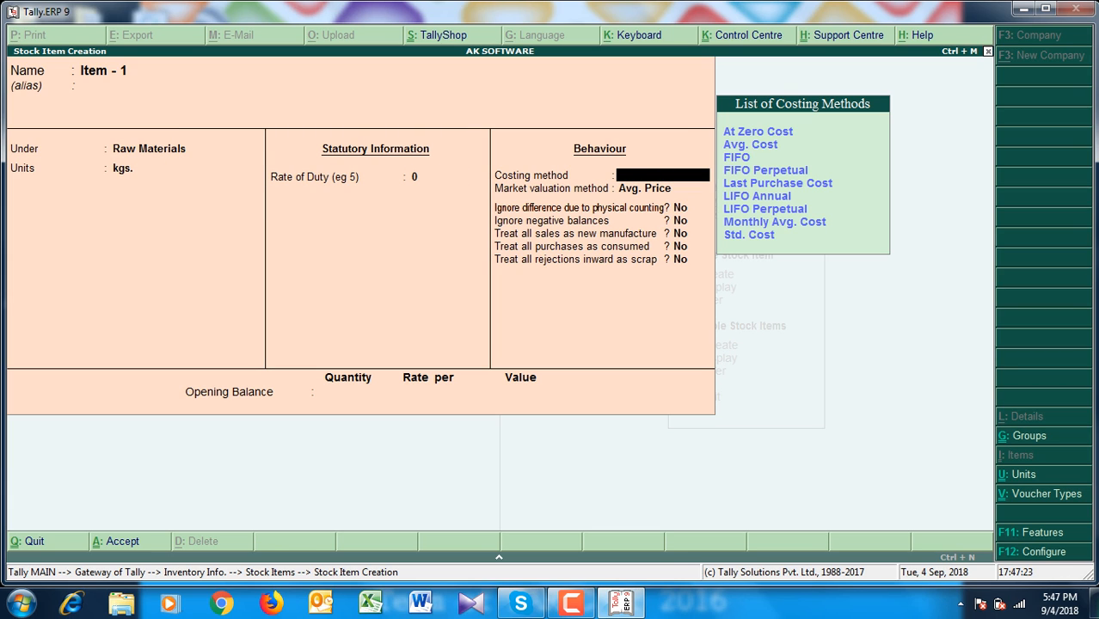
key("Down")
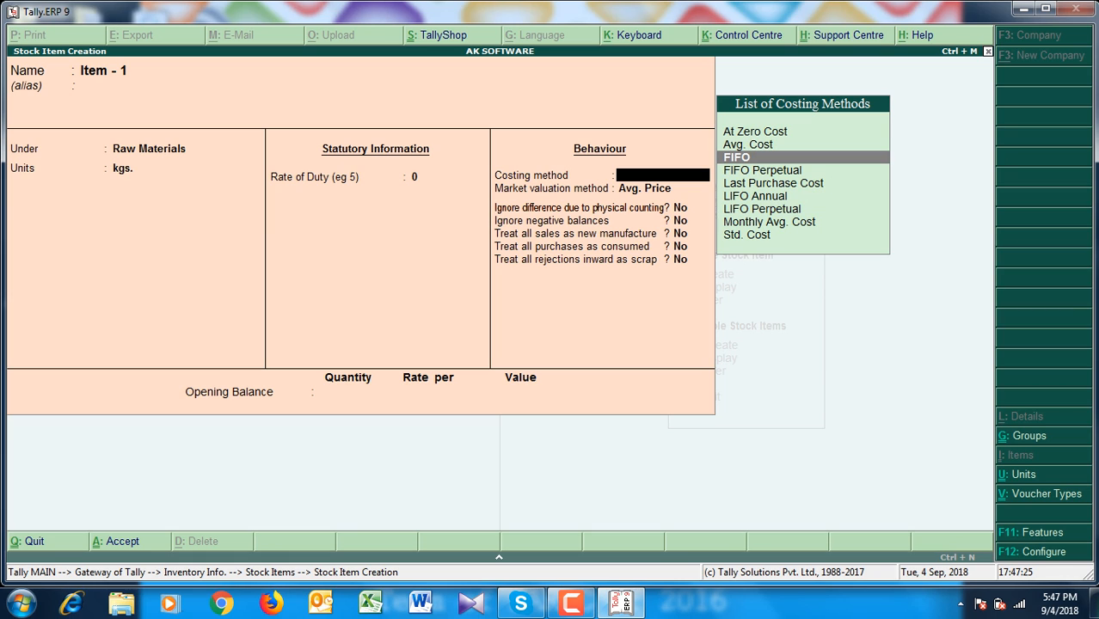
key("Return")
key("Return")
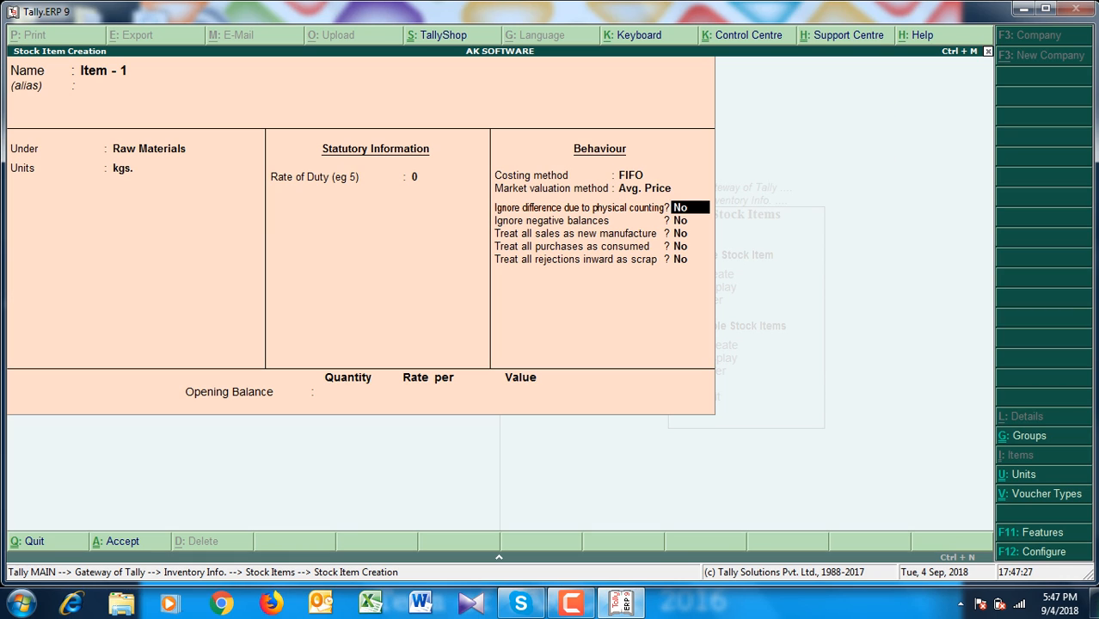
key("Return")
key("Return")
key("Return")
key("Return")
key("Return")
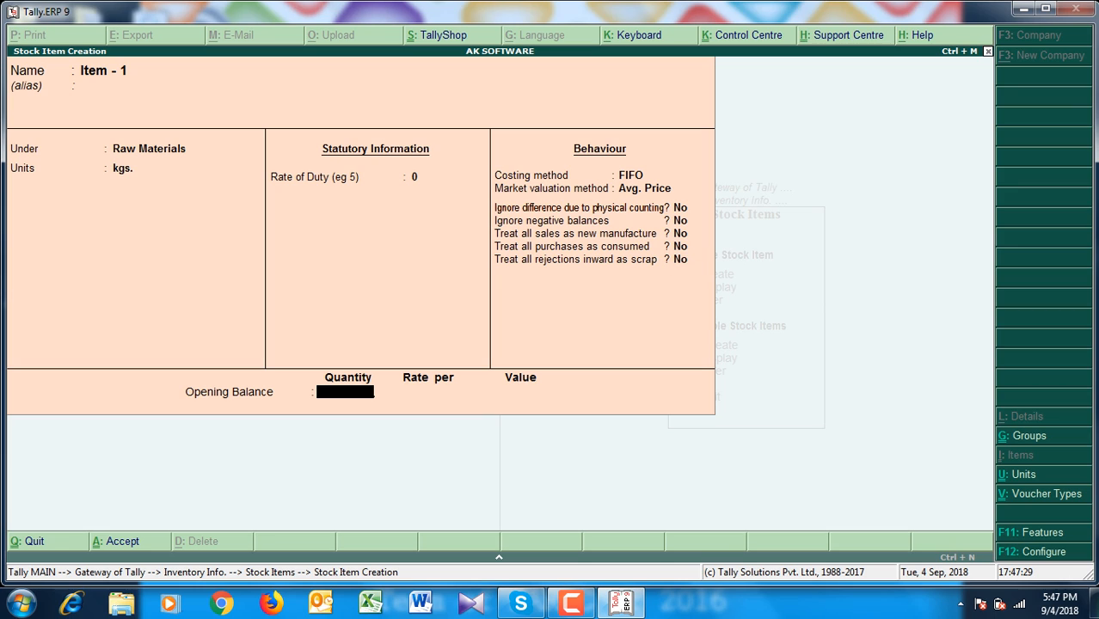
Enter an opening balance of 100 kgs. at a rate of 100 per kg for Item - 1 and save it.
type("100")
key("Return")
type("1")
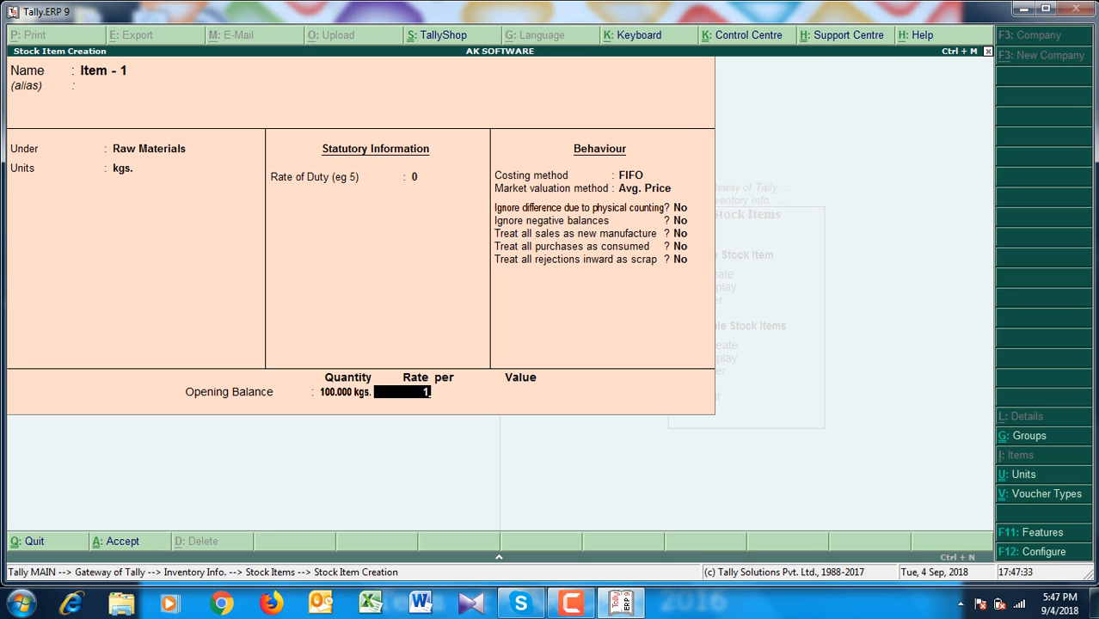
type("00")
key("Return")
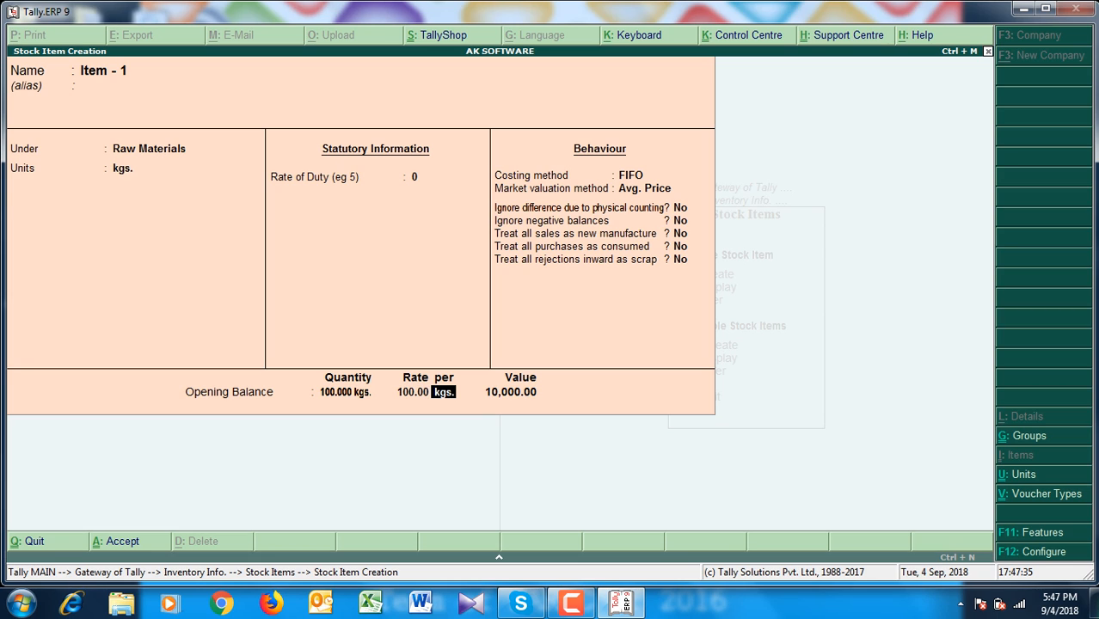
key("Return")
key("Return")
key("Return")
Name the next stock item Item - 2 and place it under the Raw Materials group.
key("ctrl+r")
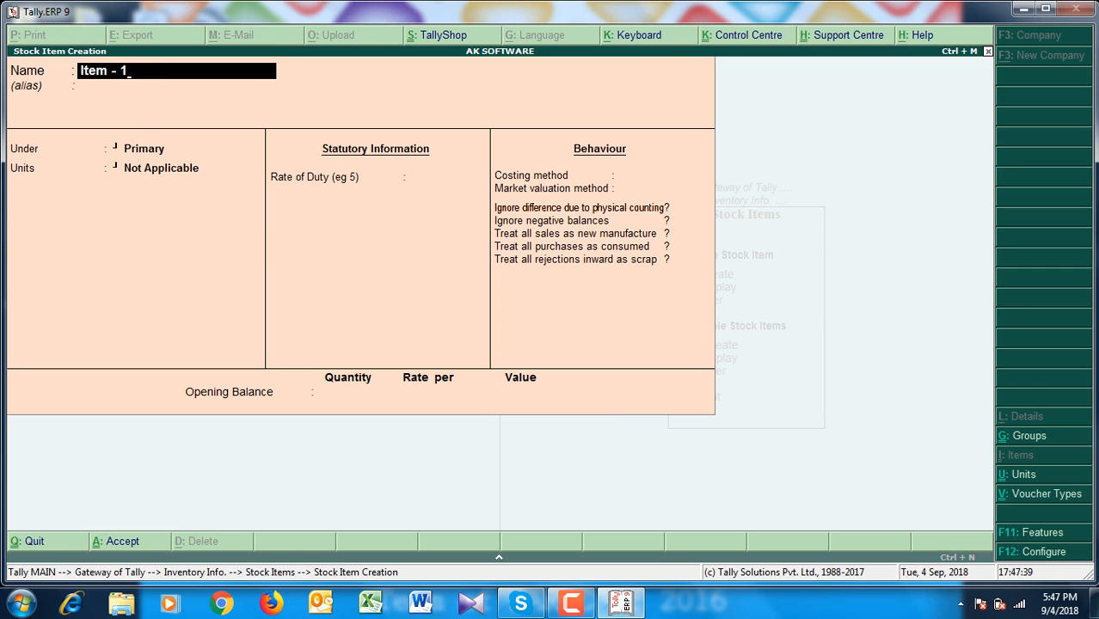
key("BackSpace")
type("2")
key("Return")
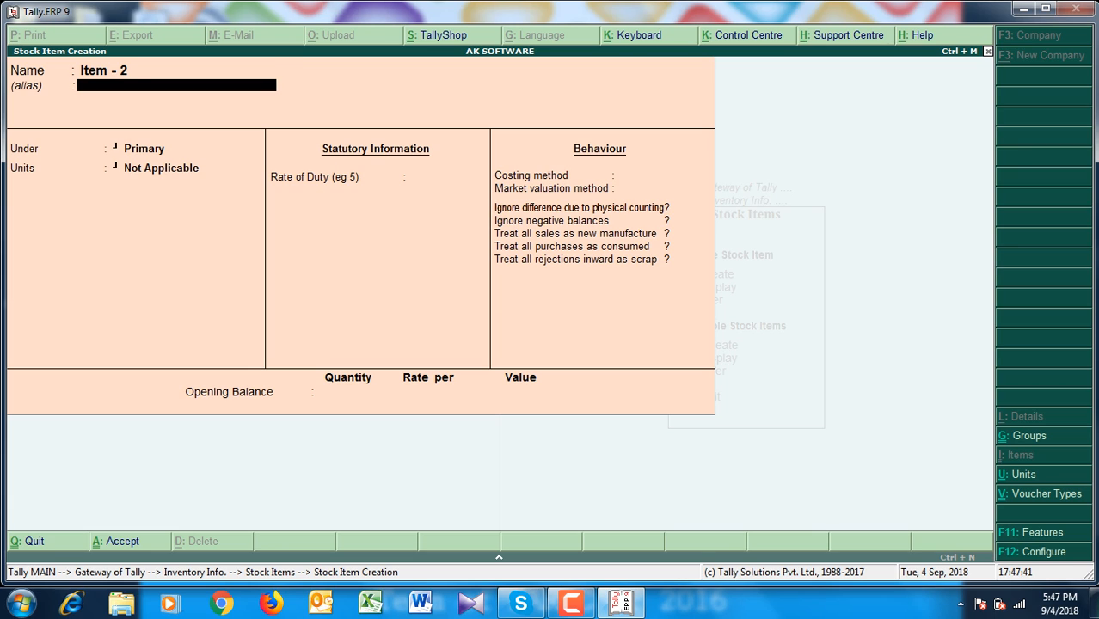
key("Return")
key("Down")
key("Down")
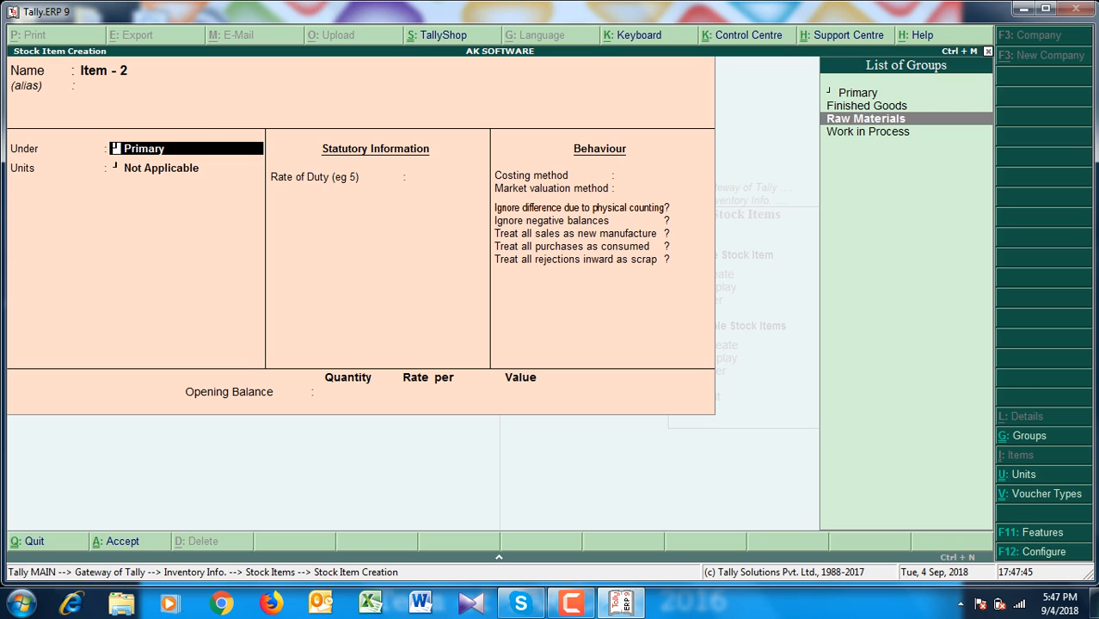
key("Return")
Set the unit of Item - 2 to kgs. and its costing method to FIFO, accepting the other default options.
key("Down")
key("Return")
key("Return")
key("Return")
key("Return")
key("Return")
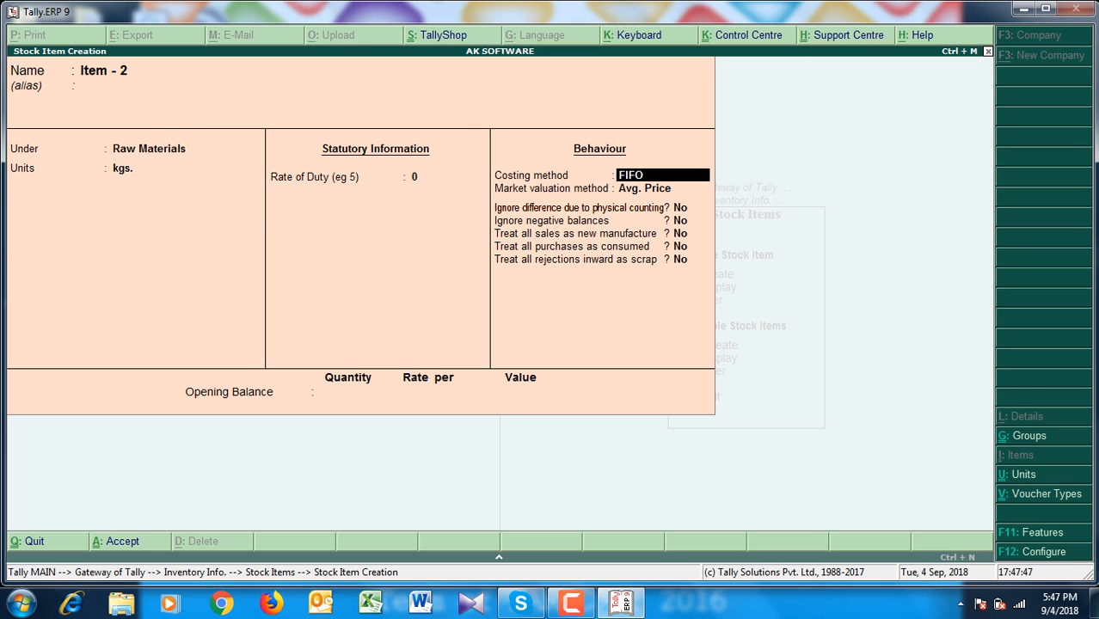
key("Return")
key("Return")
key("Return")
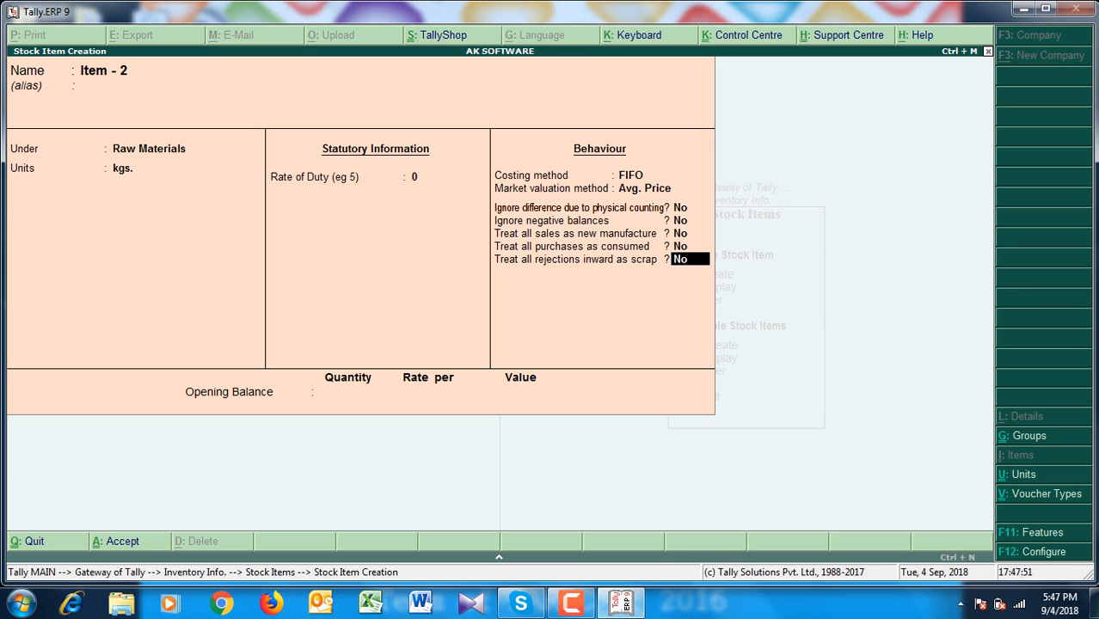
Enter an opening balance of 200 kgs. at a rate of 200 per kg for Item - 2 and save it.
key("Return")
type("00")
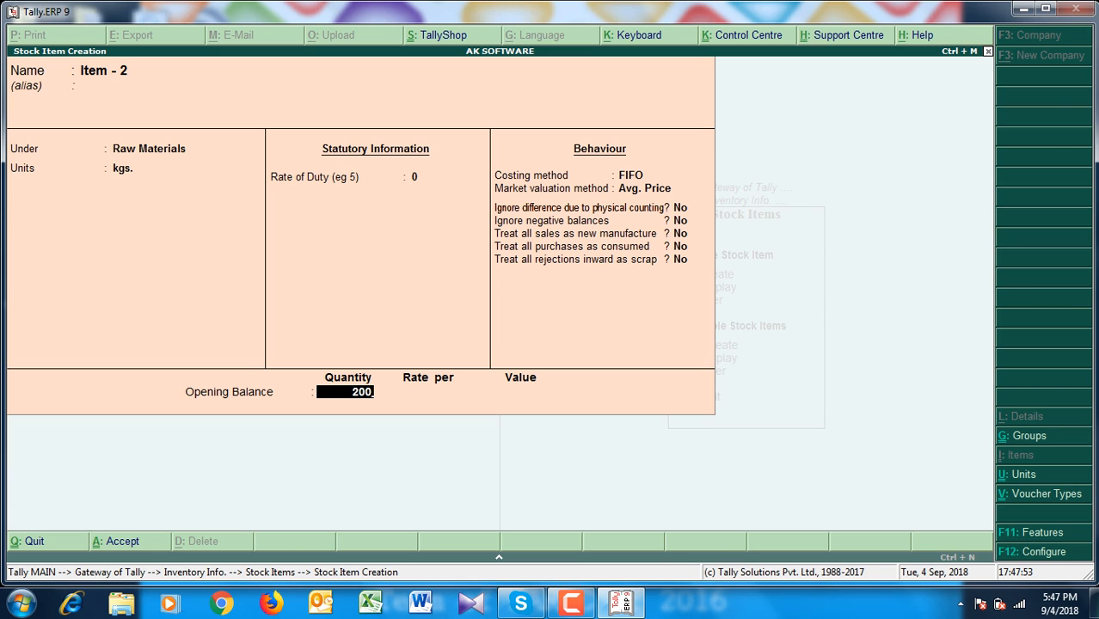
key("Return")
type("200")
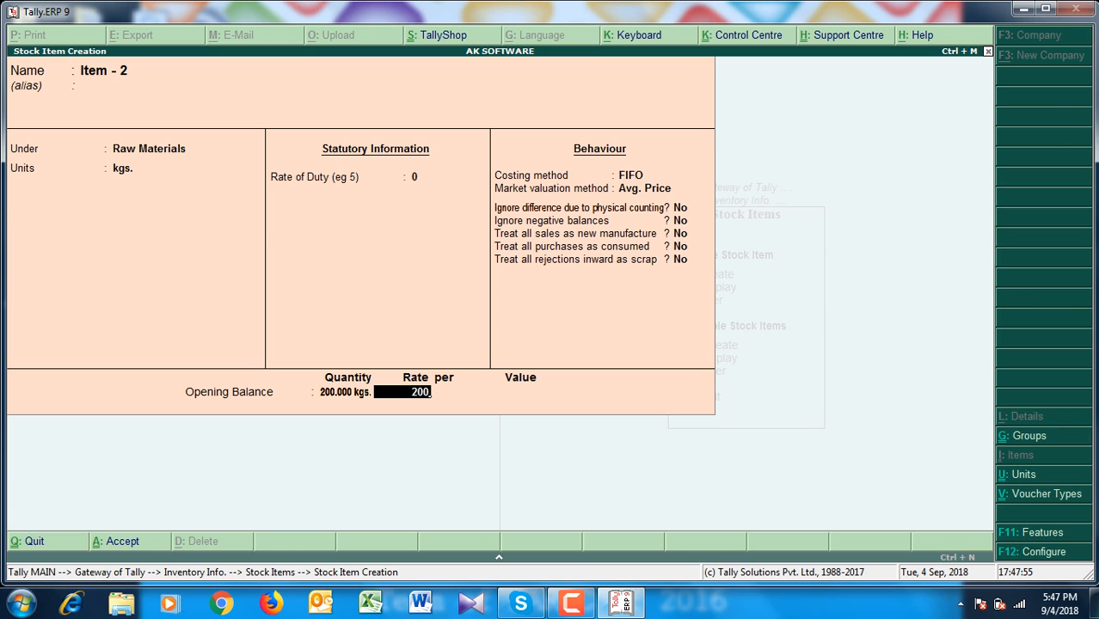
key("Return")
key("Return")
key("Return")
key("Return")
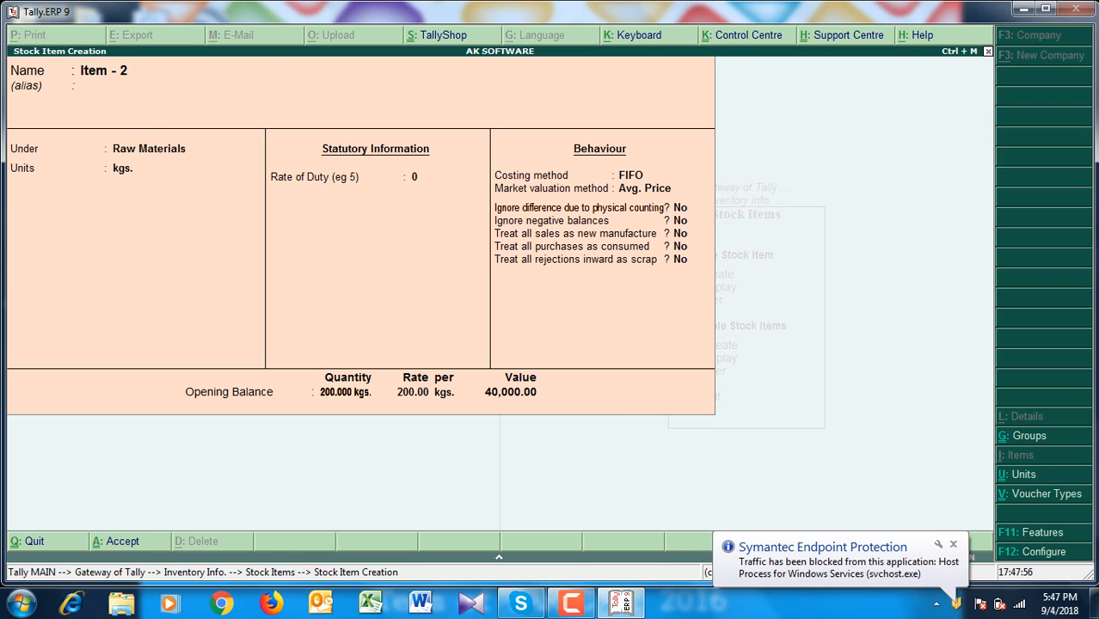
Name the next stock item Item - 3 and place it under the Finished Goods group.
key("ctrl+r")
key("BackSpace")
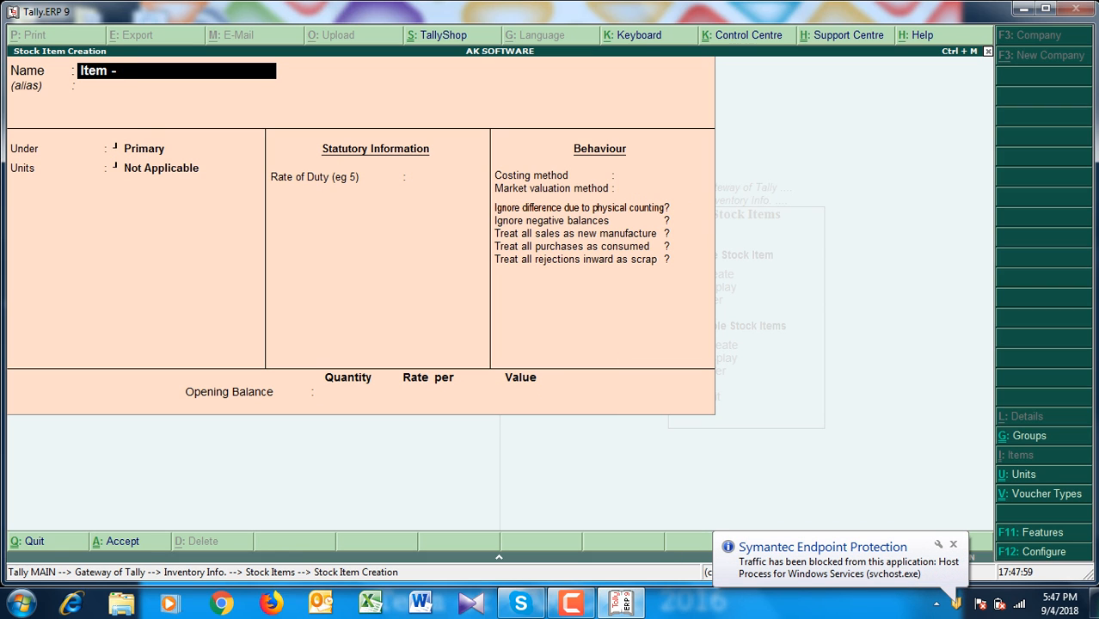
type("3")
key("Return")
key("Return")
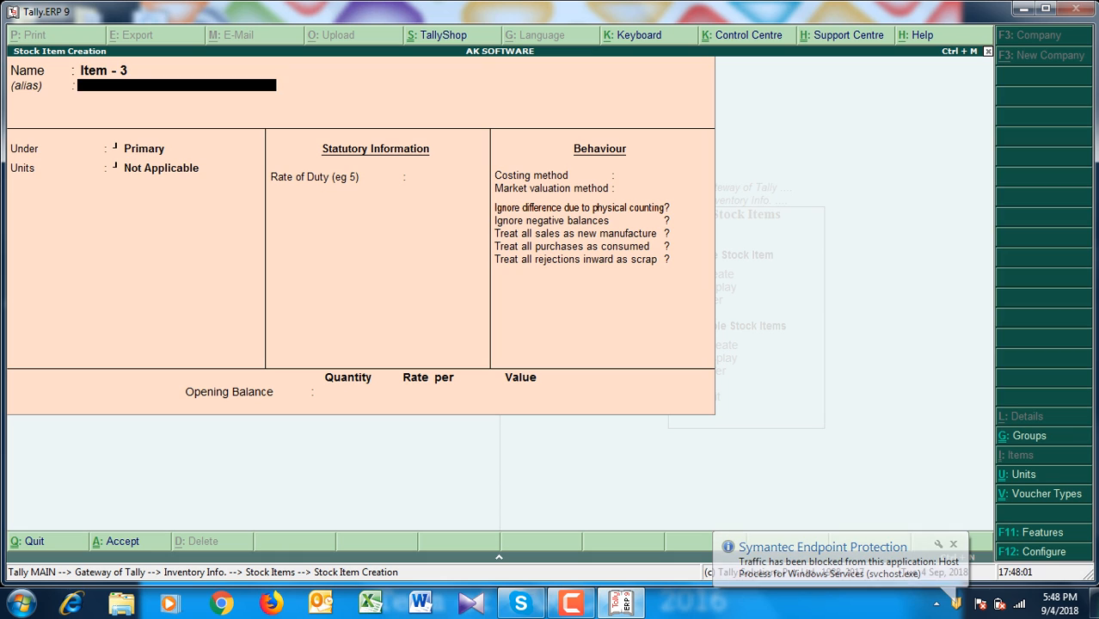
key("Down")
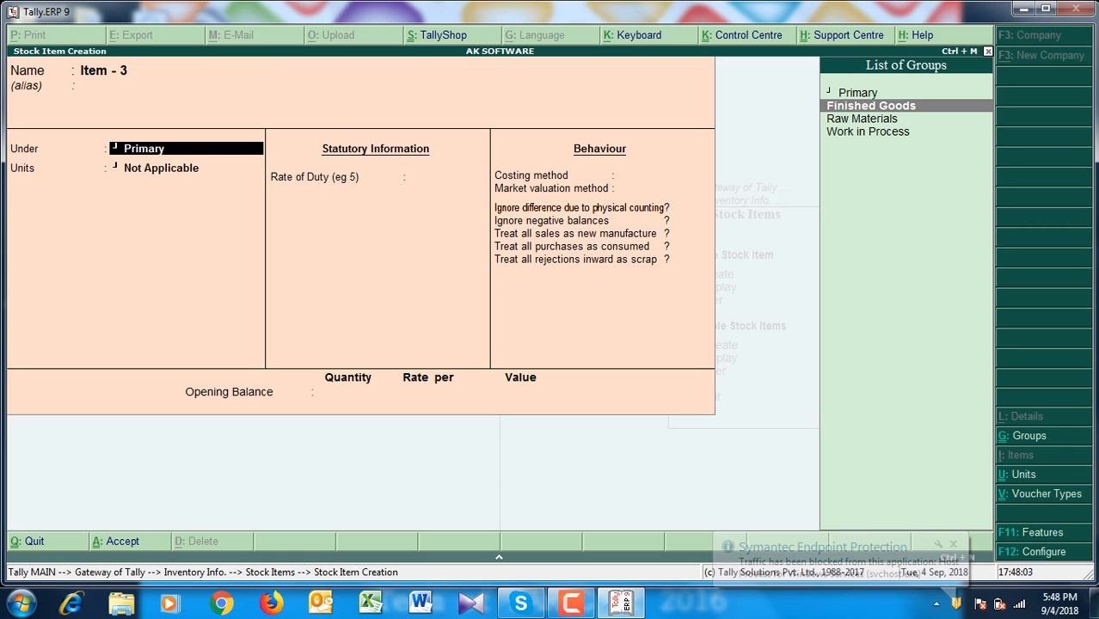
key("Return")
Set the unit of measure of Item - 3 to pcs. and accept the default rate of duty.
key("Down")
key("Down")
key("Down")
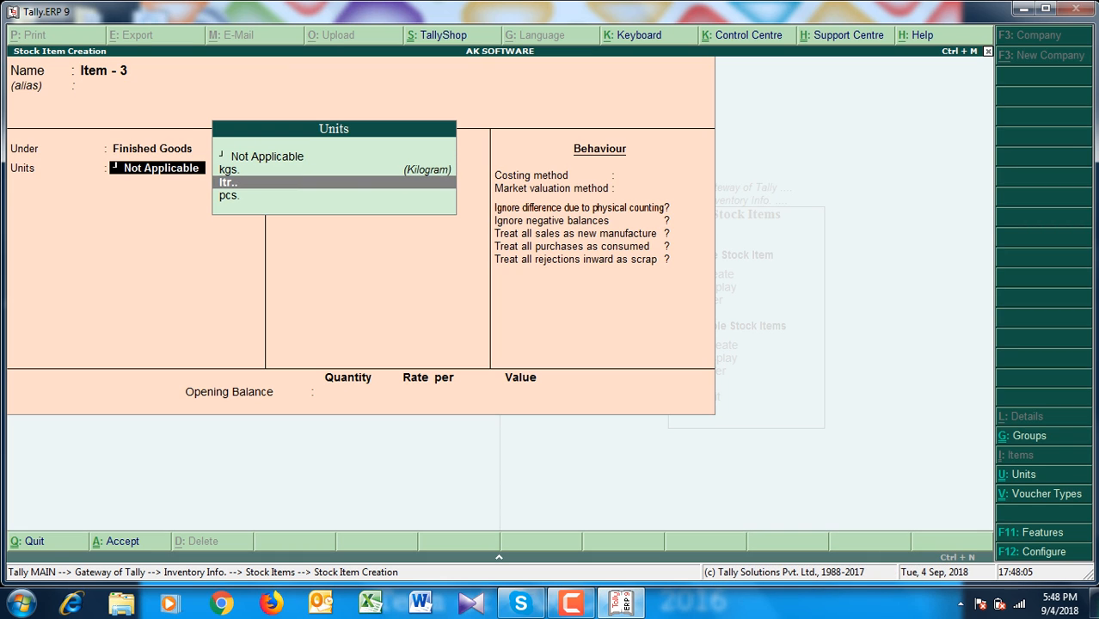
key("Return")
key("Return")
key("Return")
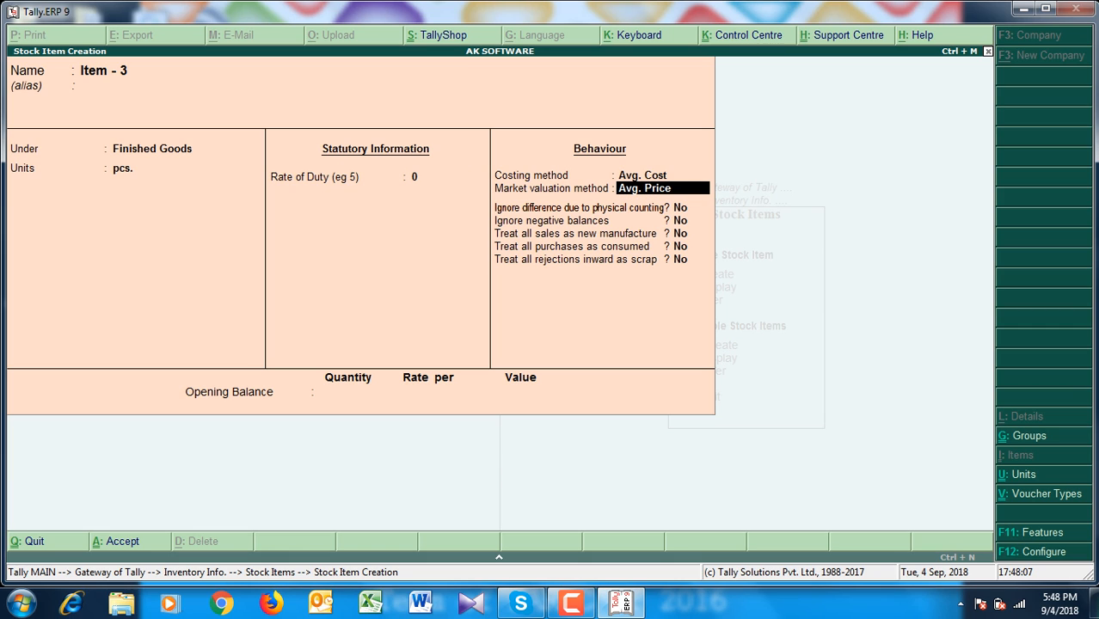
Set the costing method of Item - 3 to FIFO and accept the default valuation and behaviour options.
key("BackSpace")
key("Down")
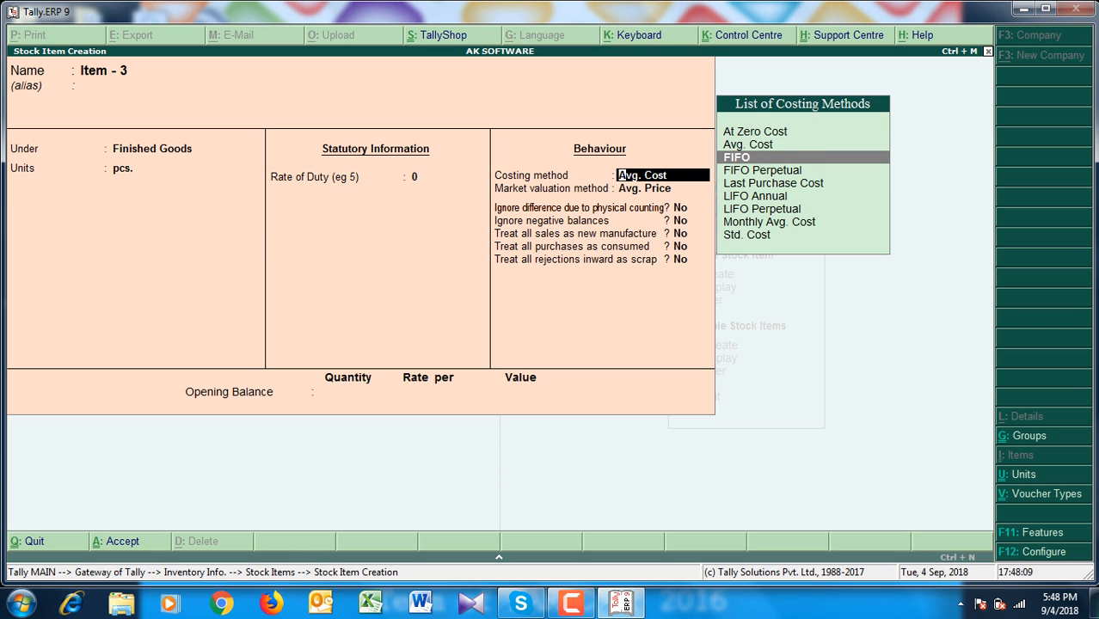
key("Return")
key("Return")
key("Return")
key("Return")
key("Return")
key("Return")
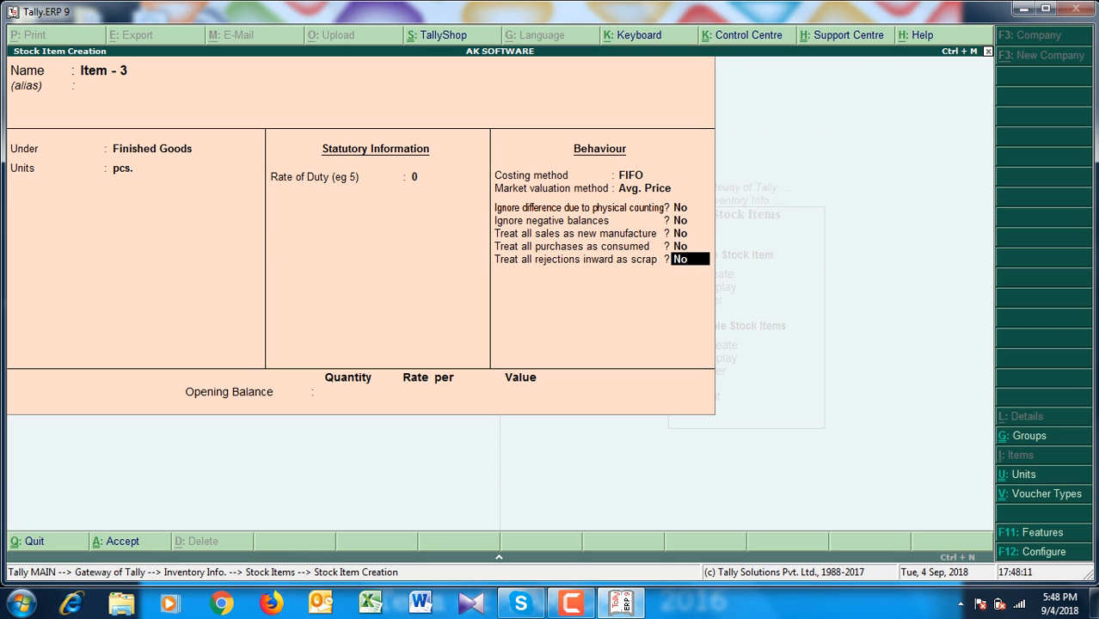
Enter an opening balance of 300 pcs. at a rate of 300 per piece for Item - 3 and save it.
key("Return")
type("30")
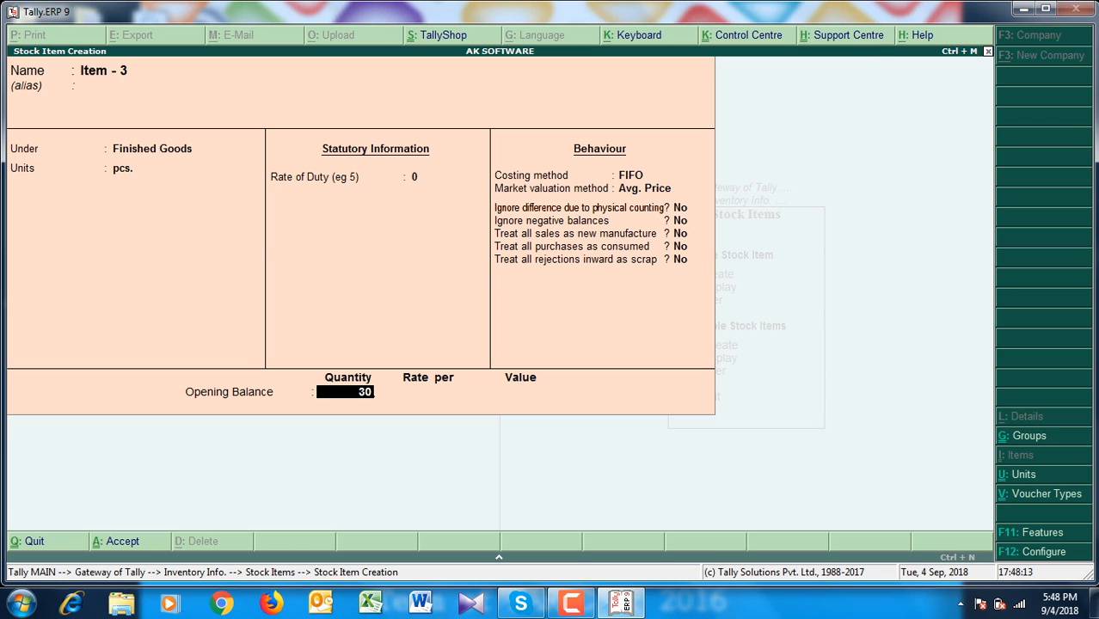
type("0")
key("Return")
type("300")
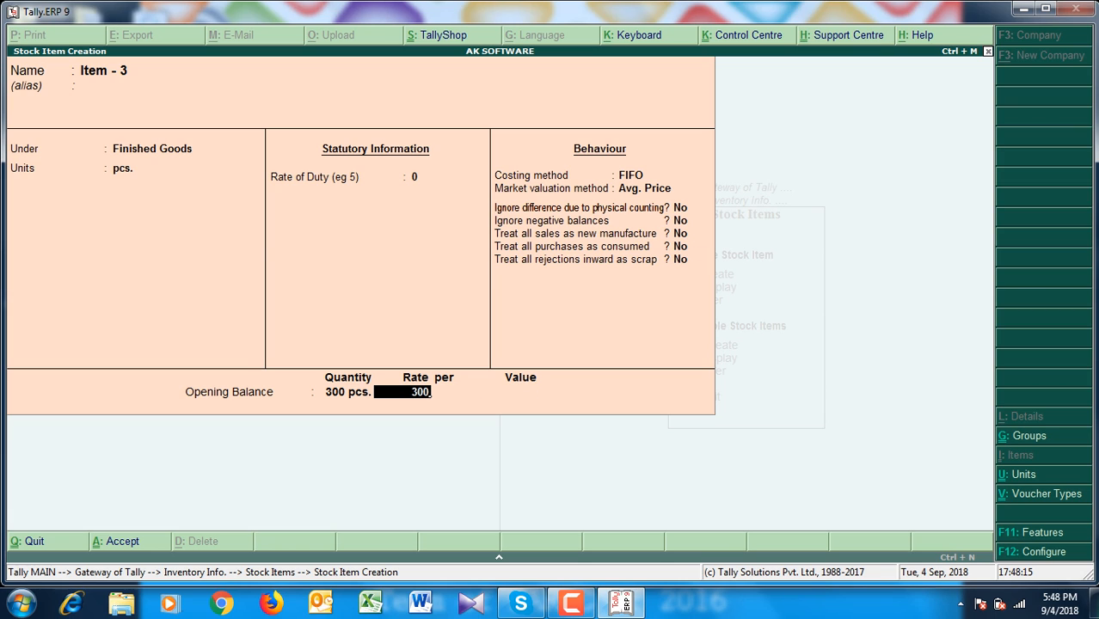
key("Return")
key("Return")
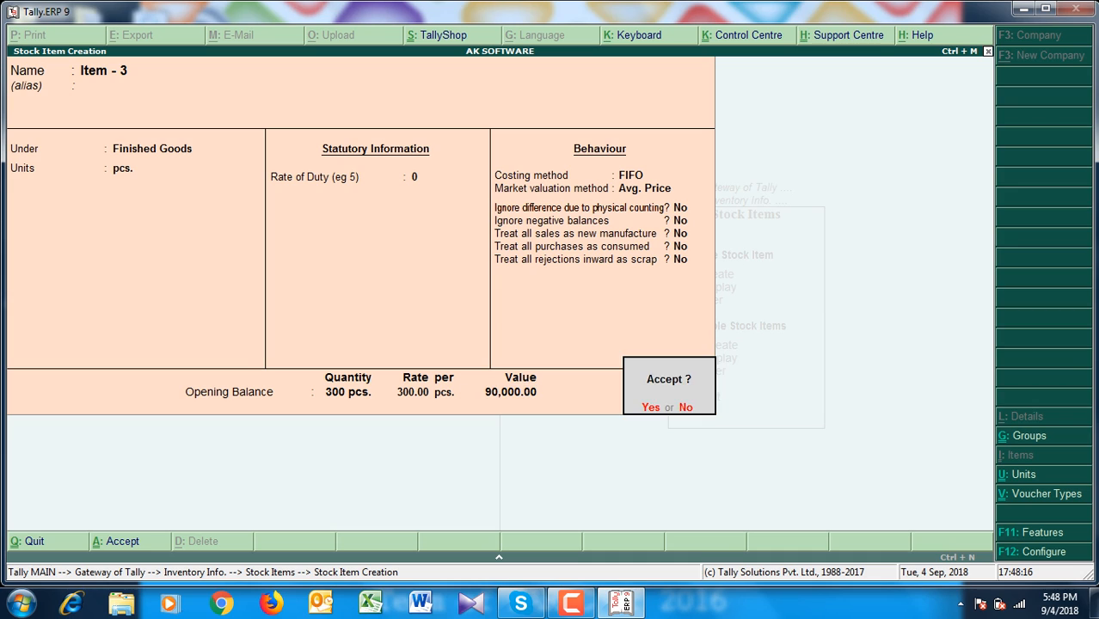
key("Return")
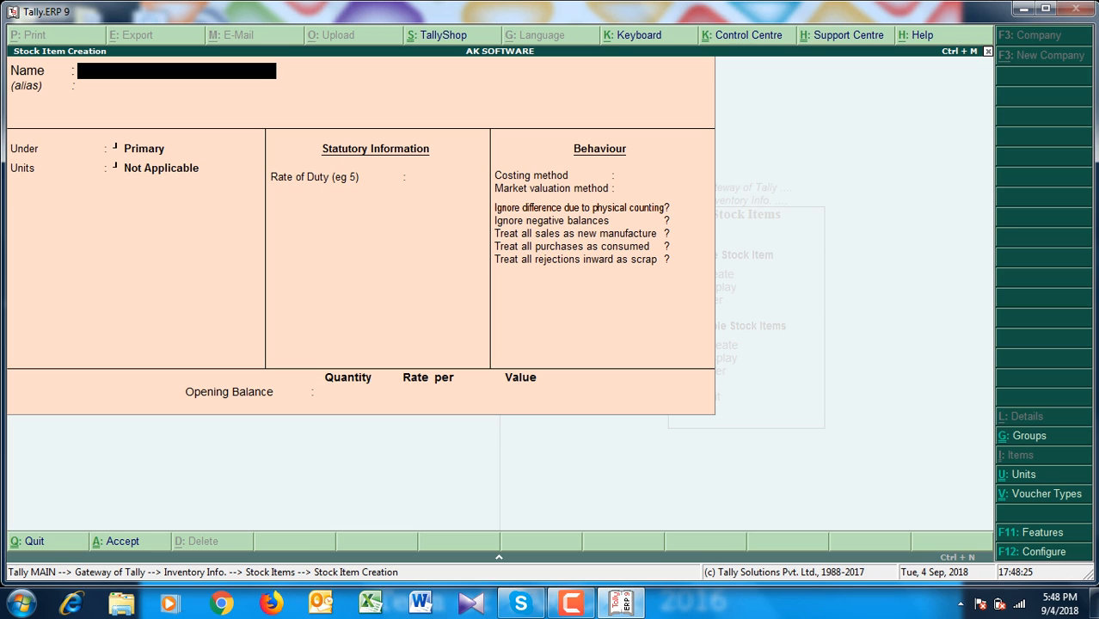
Leave stock item creation and return to the Gateway of Tally.
key("Escape")
key("Return")
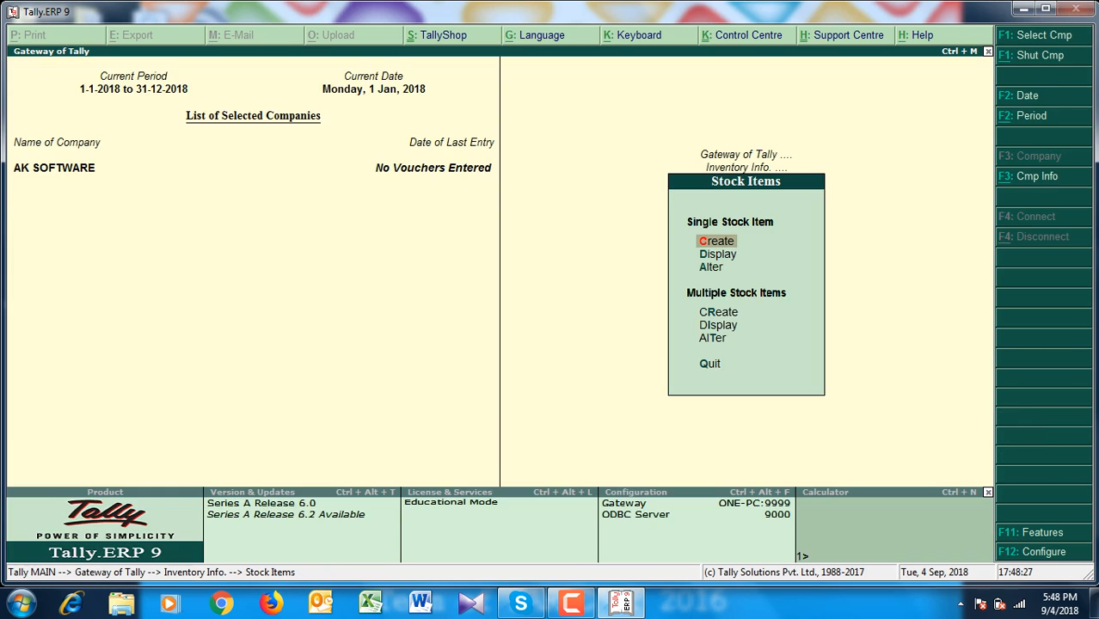
key("Escape")
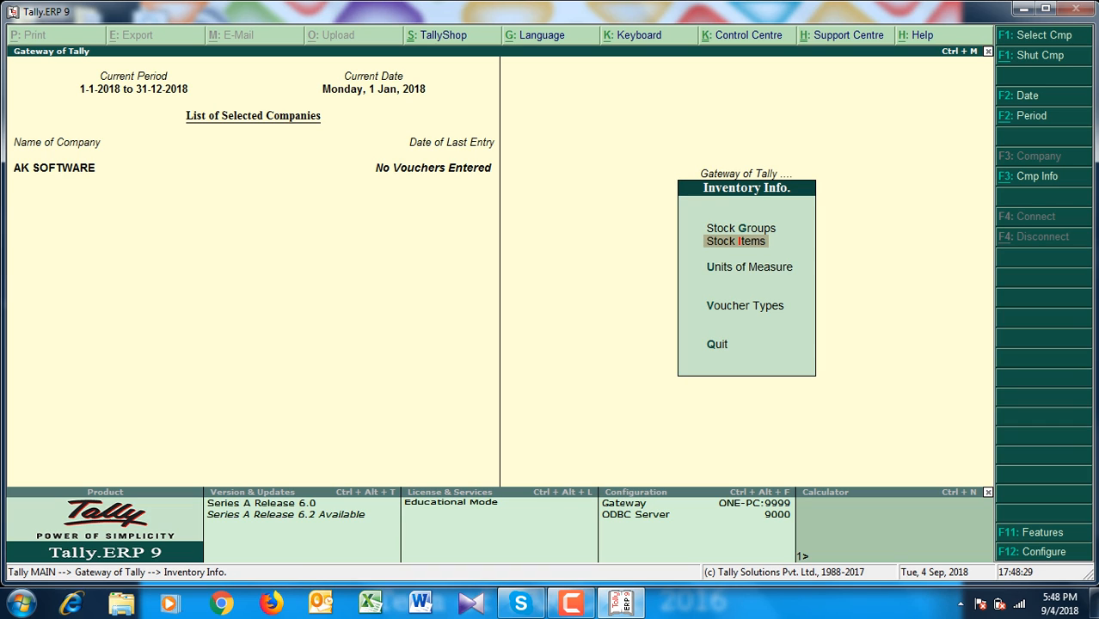
key("Escape")
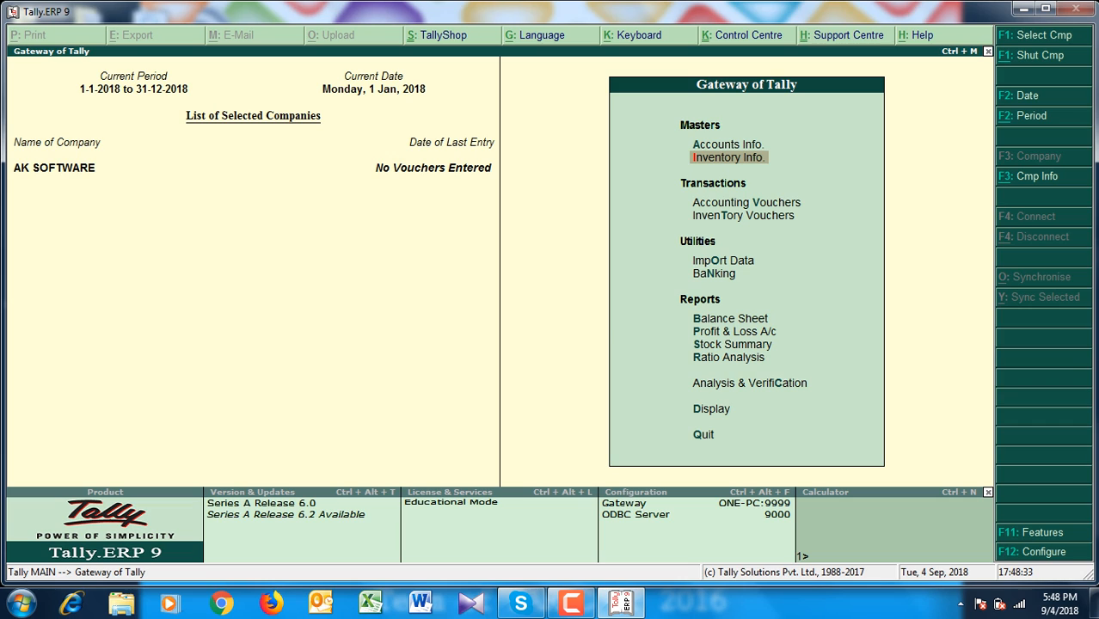
Open the Finished Goods stock group for alteration, accept its existing settings and return to the inventory masters.
key("Return")
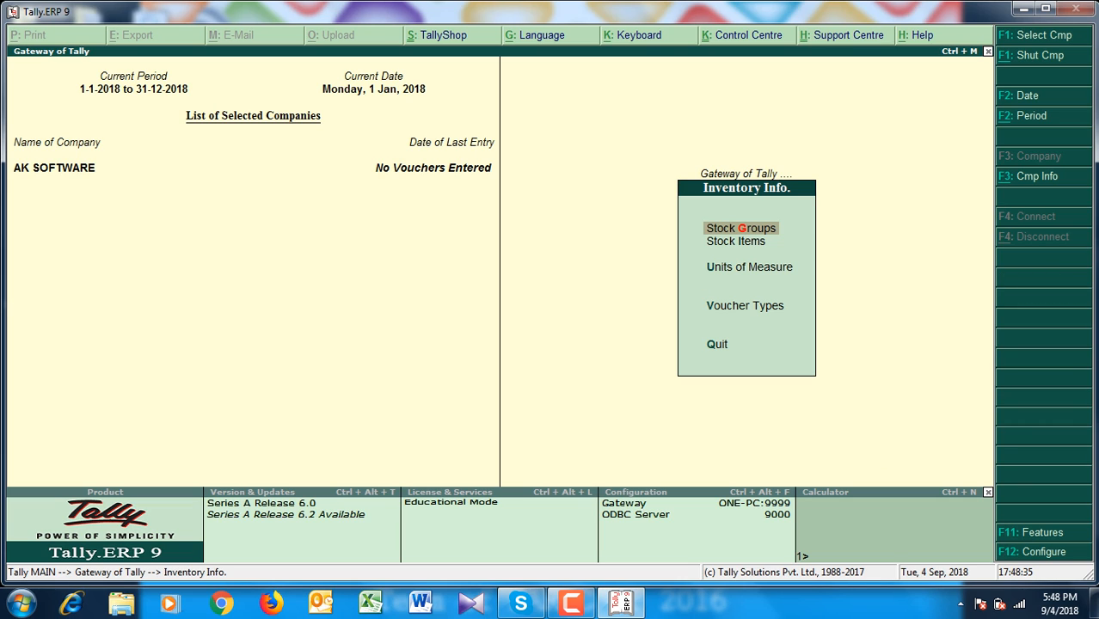
key("Return")
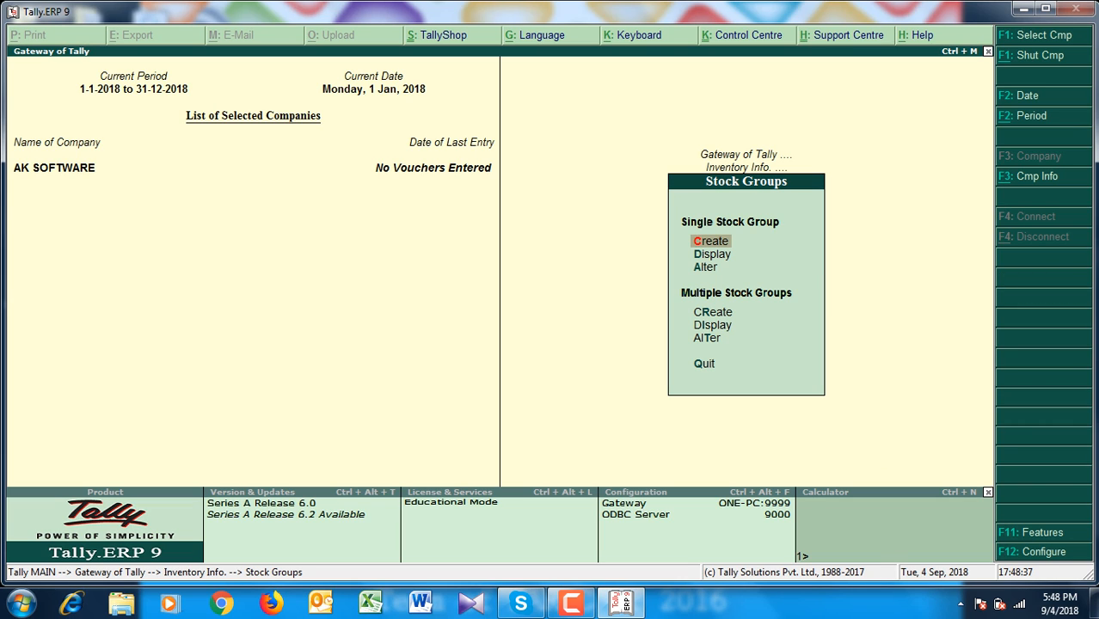
key("a")
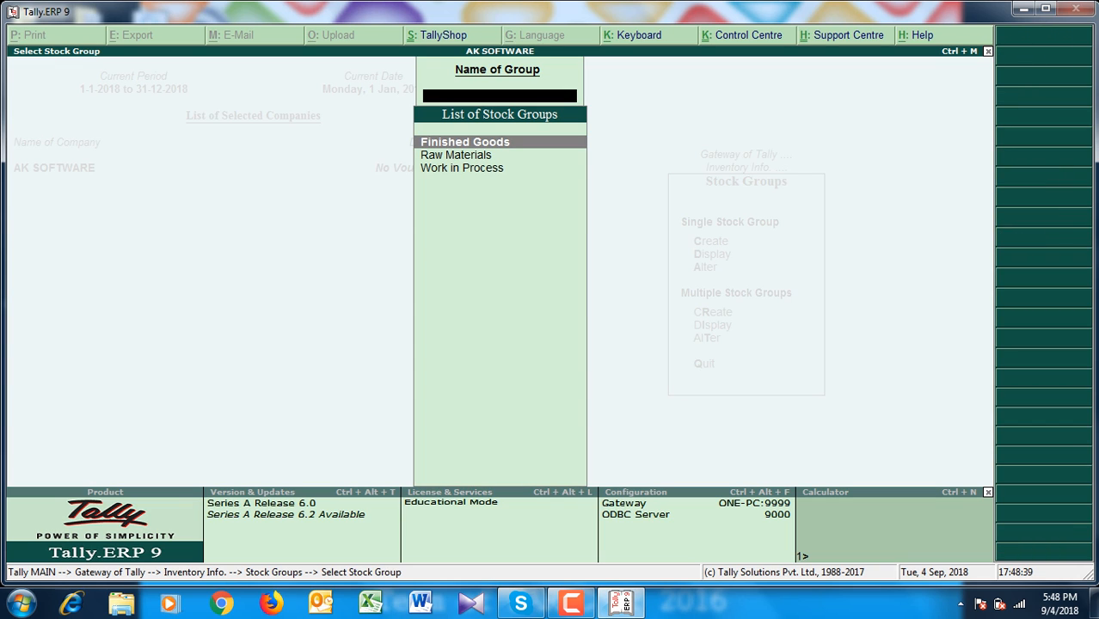
key("Return")
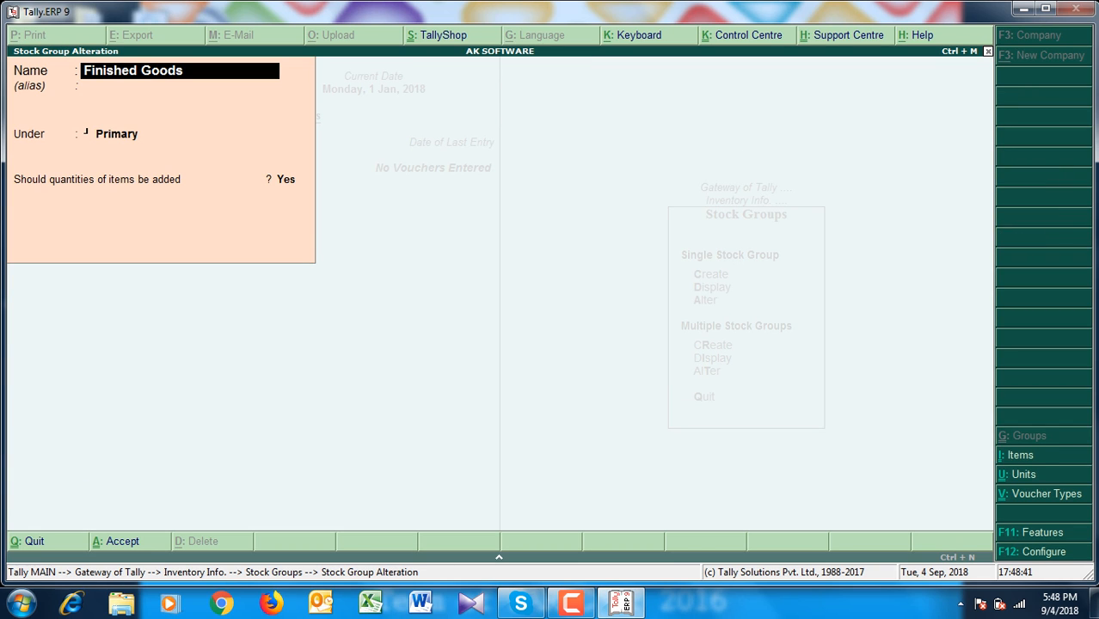
key("Return")
key("Return")
key("Return")
key("Return")
key("Return")
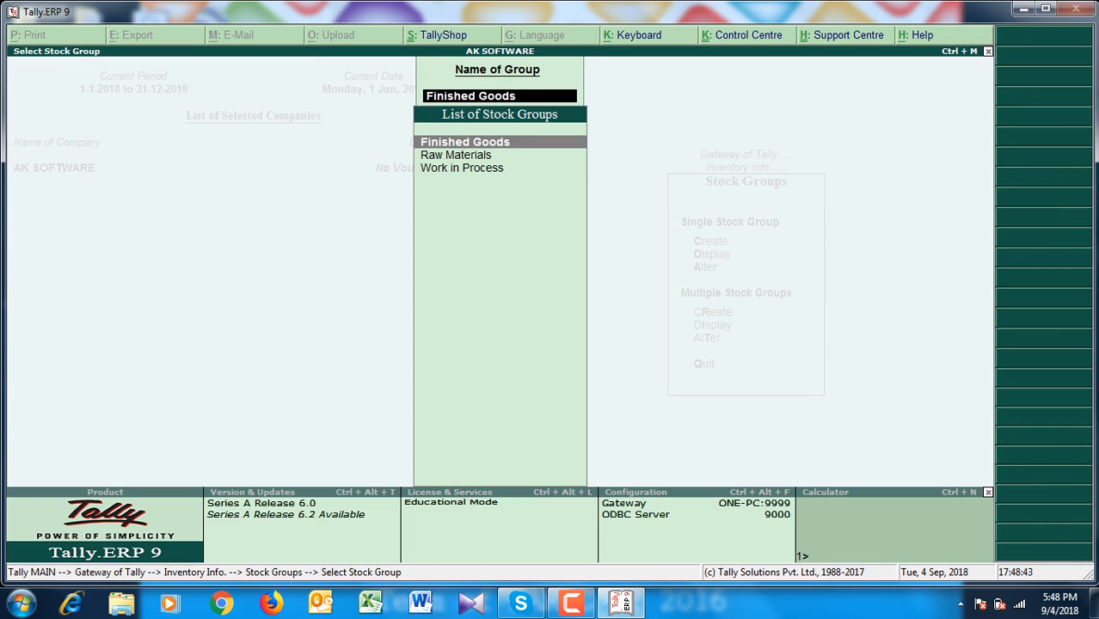
key("Escape")
key("Escape")
key("Escape")
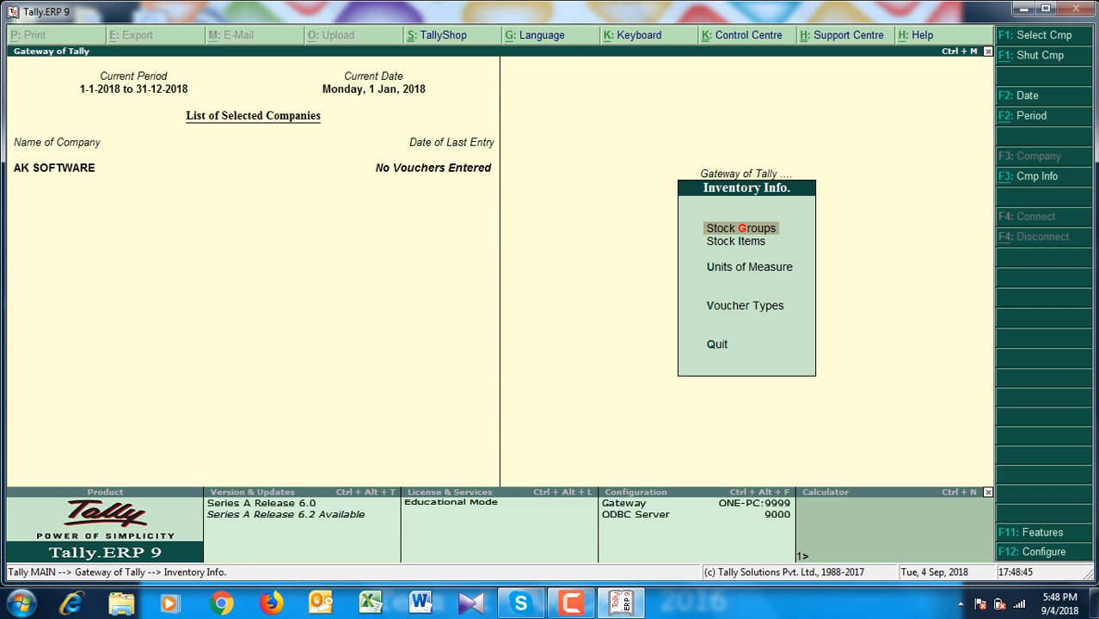
Open the litre unit of measure for alteration.
key("Down")
key("Down")
key("Return")
key("Down")
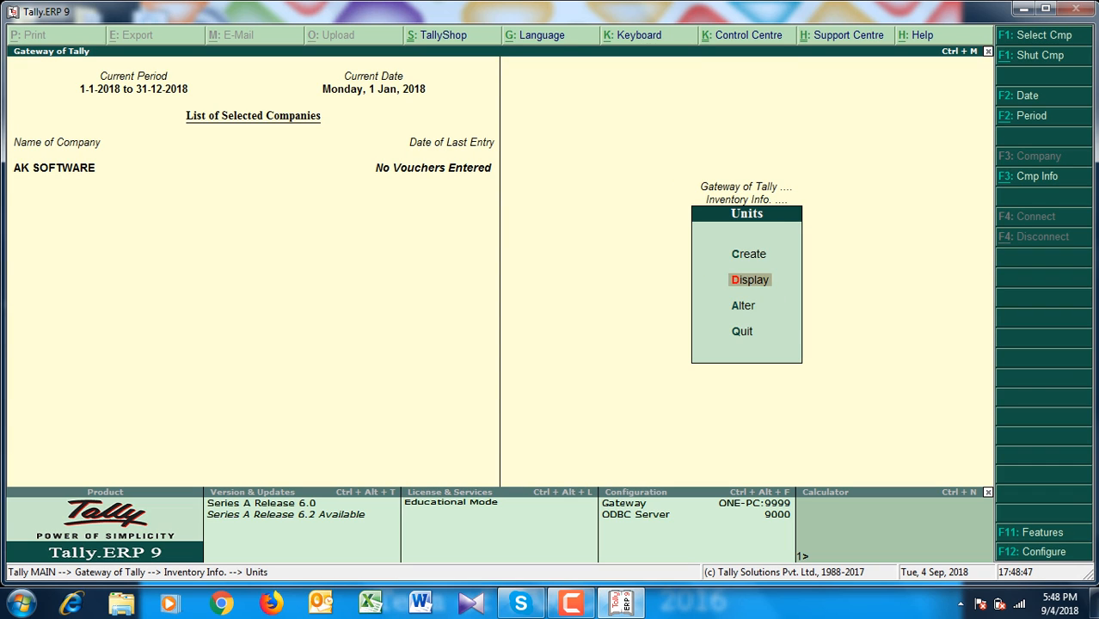
key("Down")
key("Return")
key("Down")
key("Return")
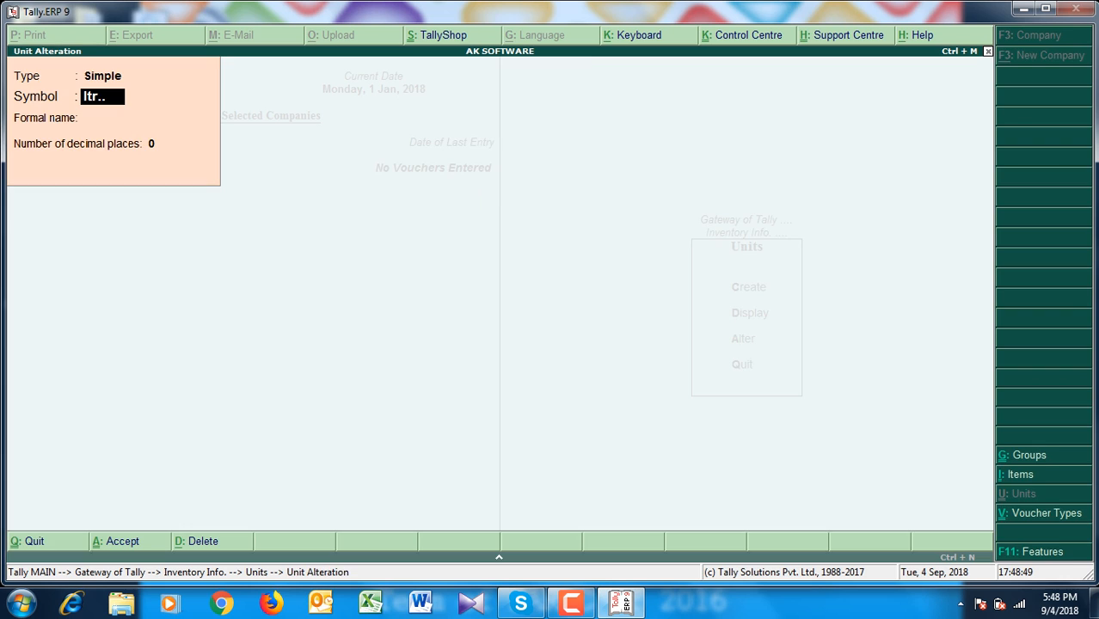
Accept the litre unit's symbol, formal name and decimal places, and return to the inventory masters.
key("Return")
key("Return")
key("Return")
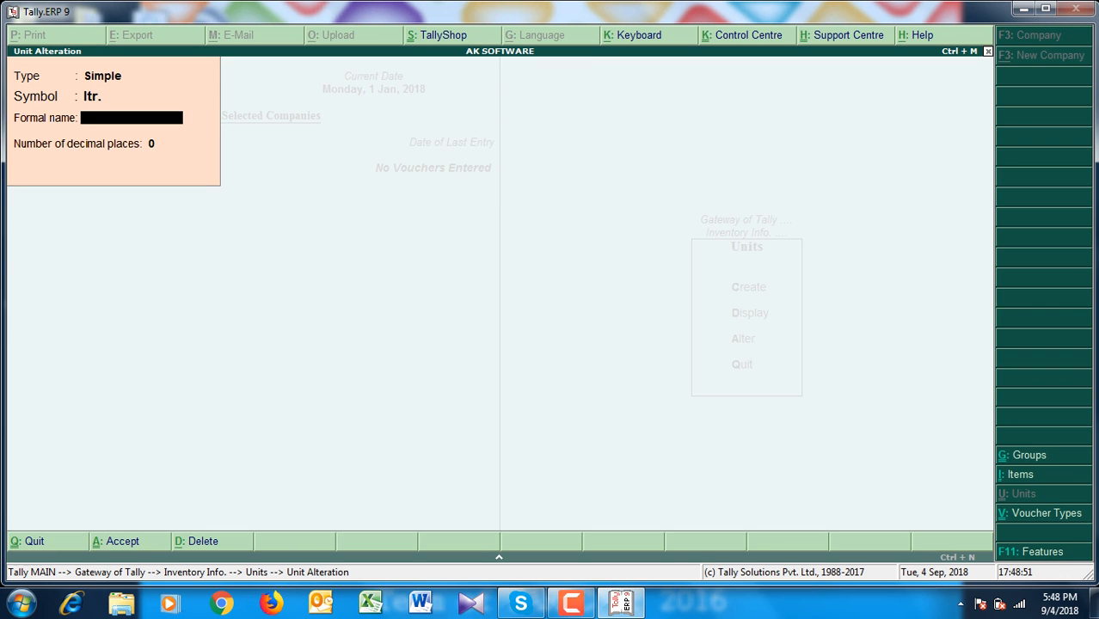
key("Return")
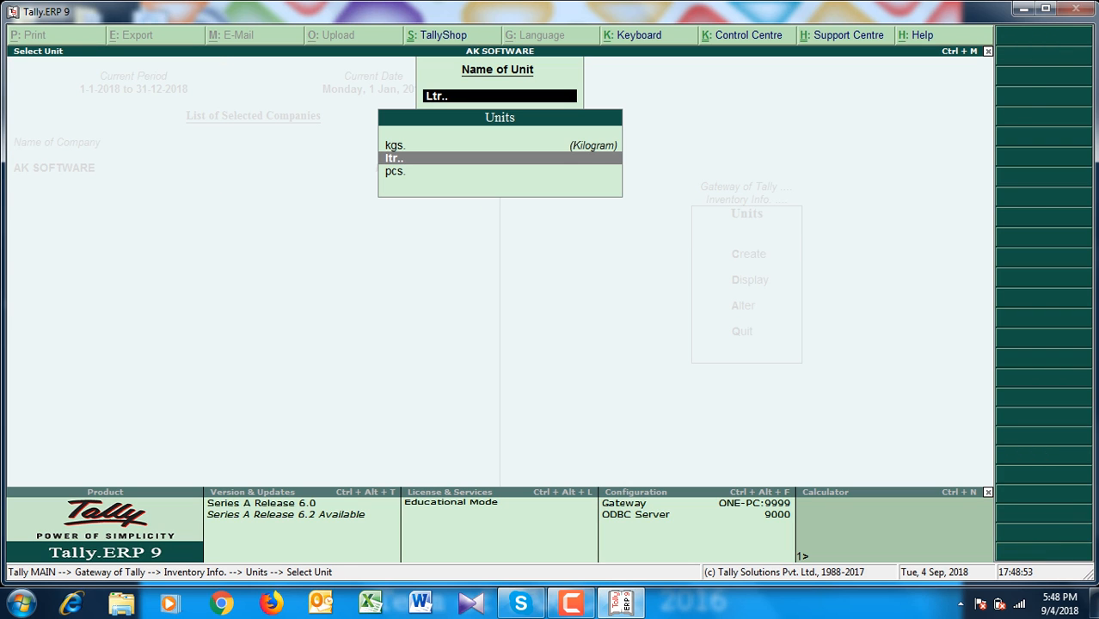
key("Escape")
key("Escape")
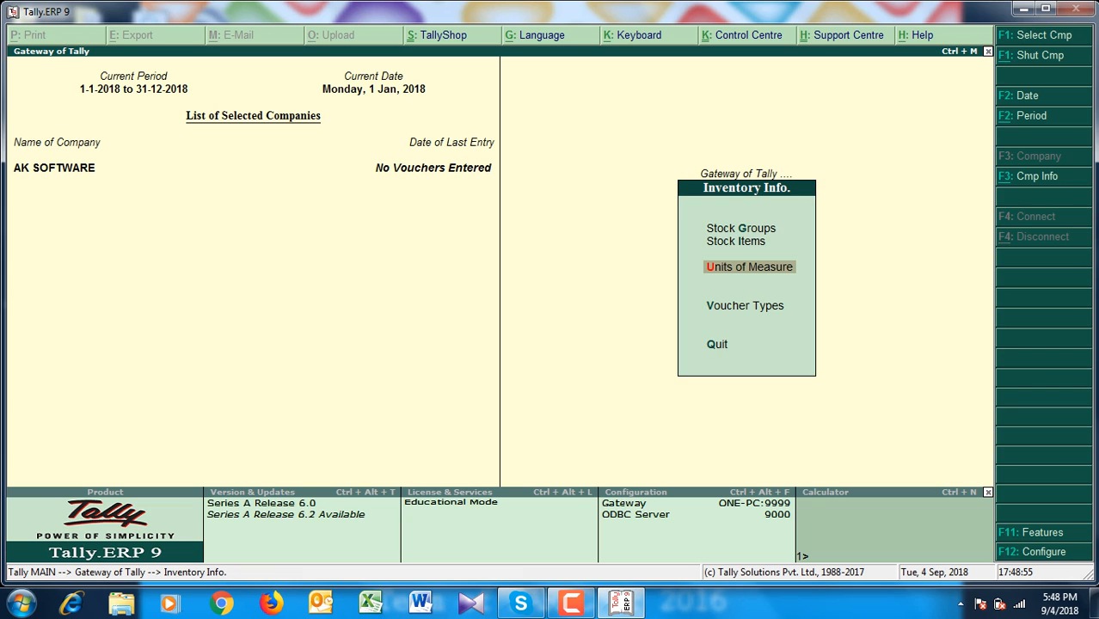
Open the single stock item Item - 1 for alteration.
key("Up")
key("Return")
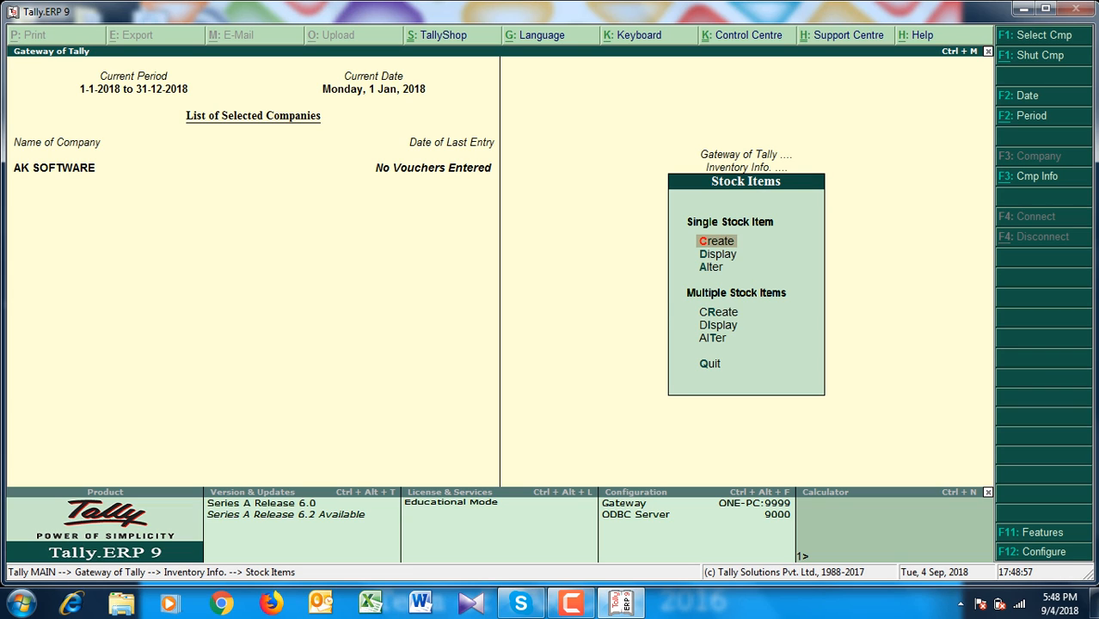
key("Down")
key("Return")
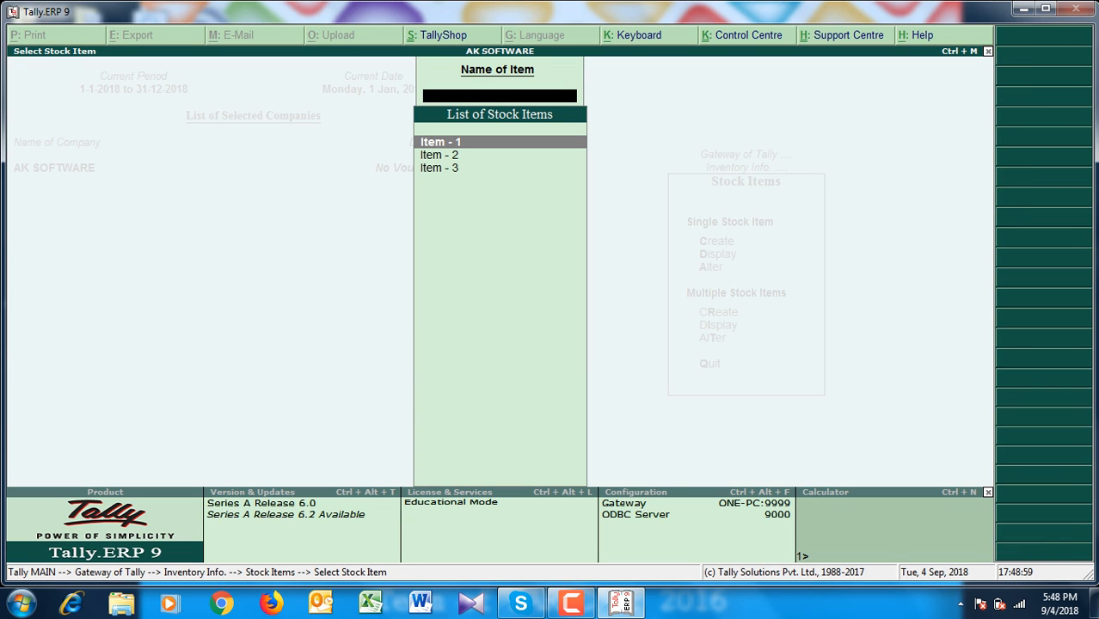
key("Return")
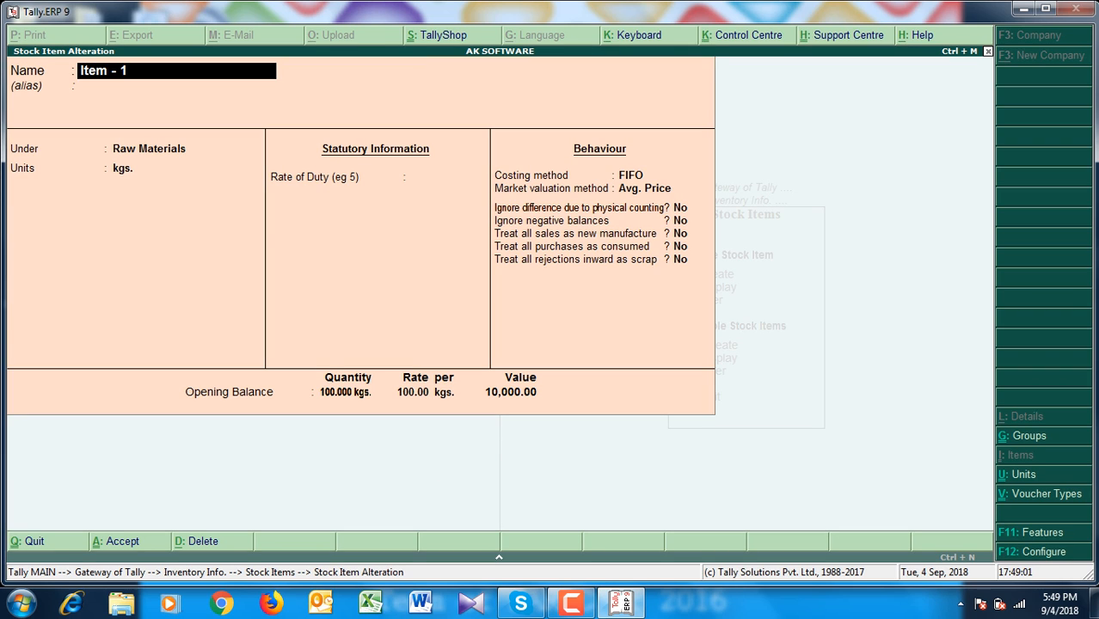
Keep Item - 1 under Raw Materials in kgs. with FIFO costing, Avg. Price valuation and all behaviour options at No.
key("Return")
key("Return")
key("Return")
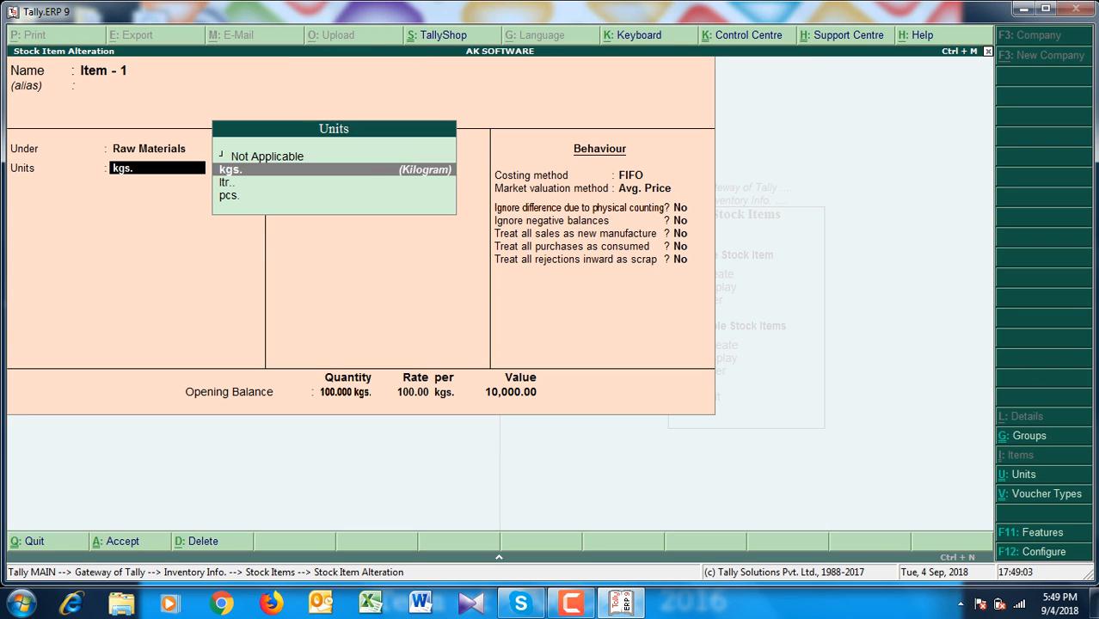
key("Return")
key("Return")
key("Return")
key("Return")
key("Return")
key("Return")
key("Return")
key("Return")
key("Return")
key("Return")
key("Return")
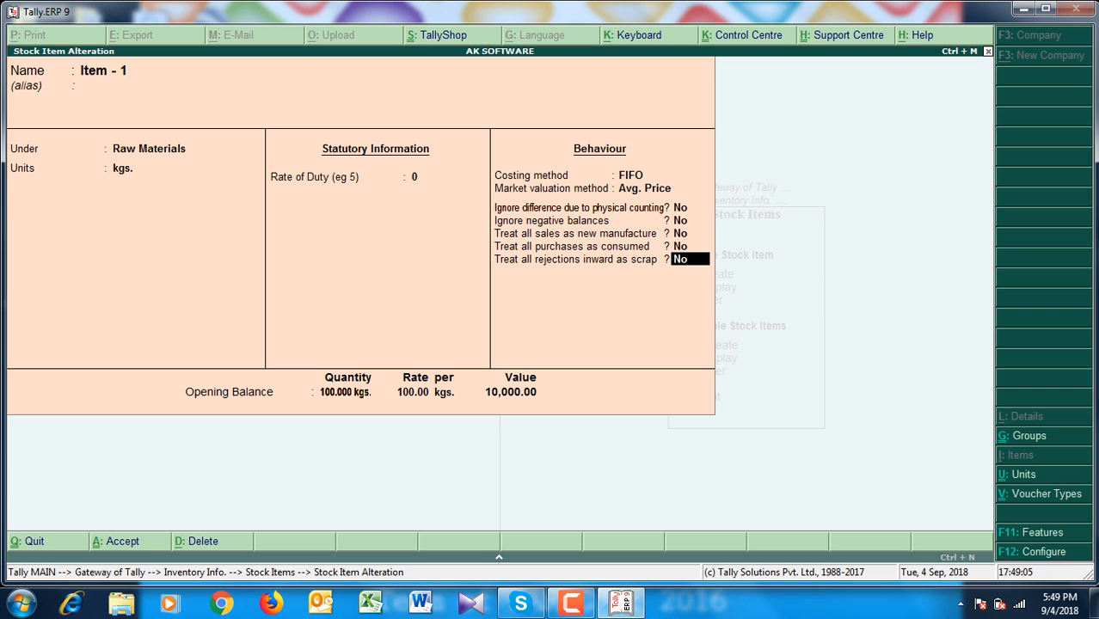
Accept Item - 1 with its existing opening balance and return to the Gateway of Tally.
key("Return")
key("Return")
key("Return")
key("Escape")
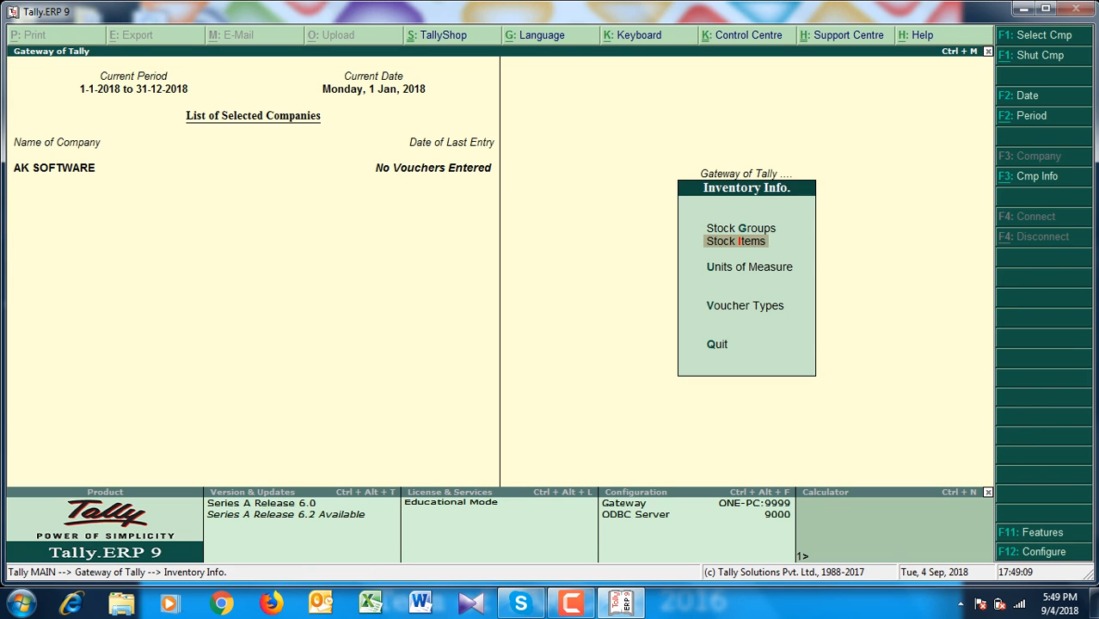
key("Escape")
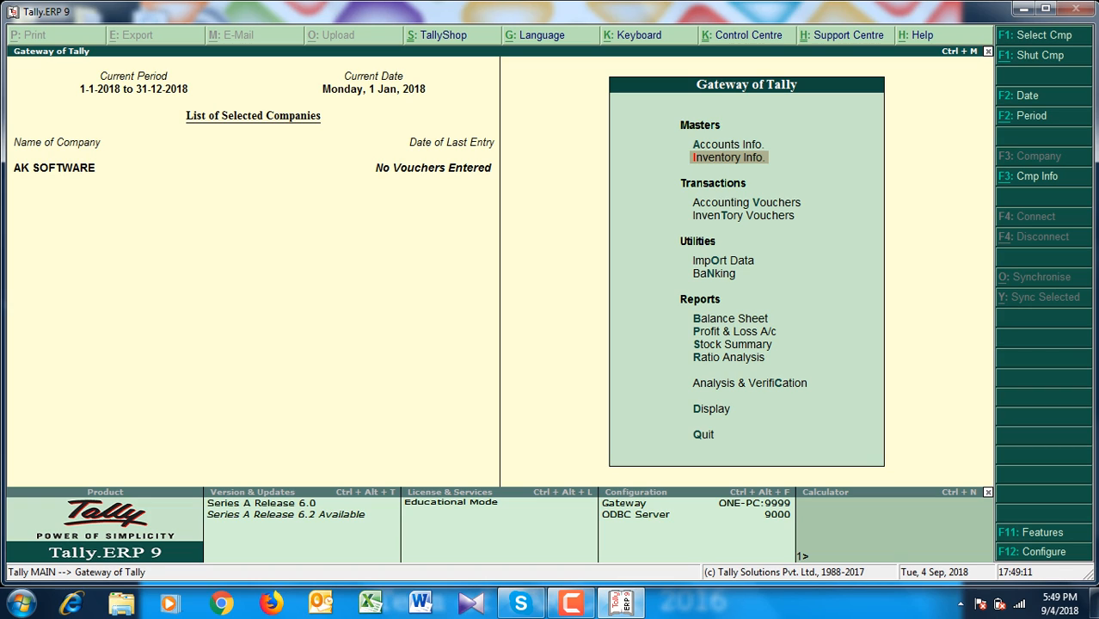